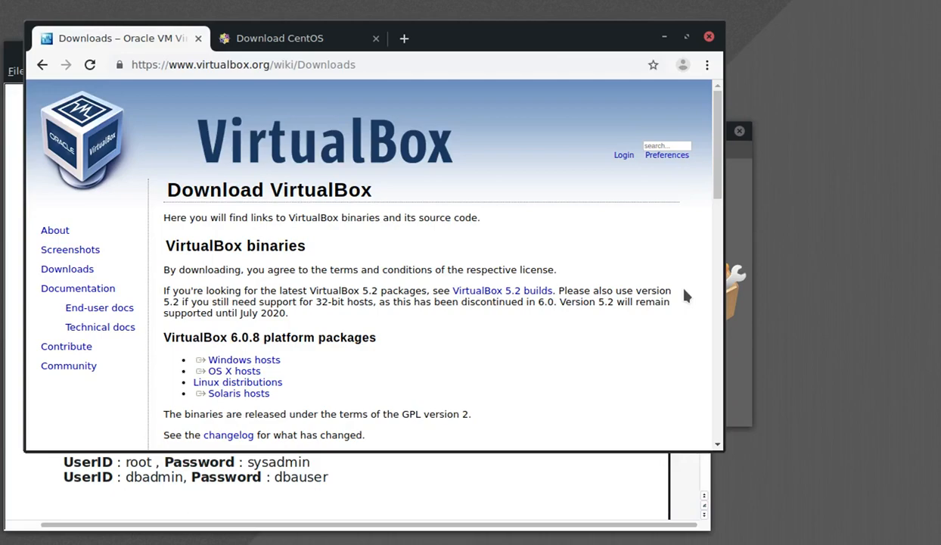
- Switch to the CentOS download page in the second Chrome tab
left_click(312, 44)
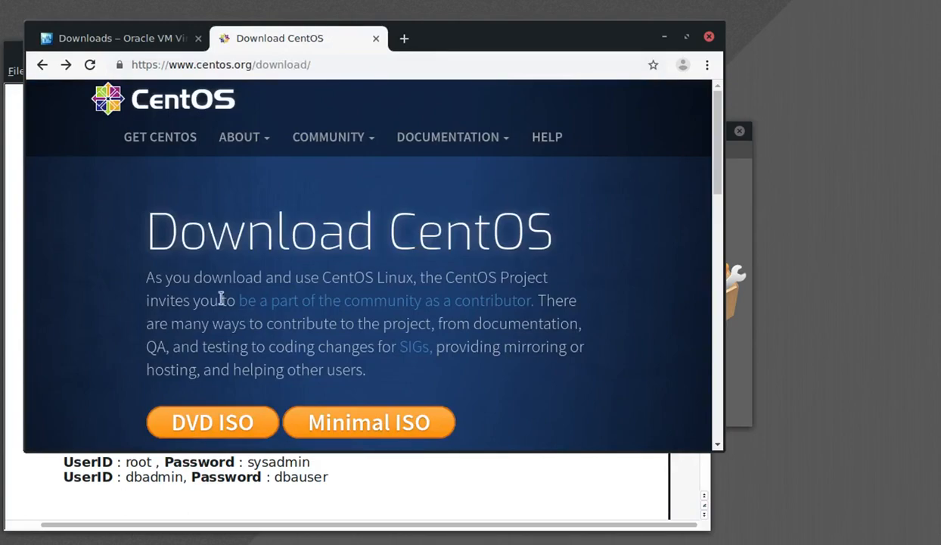
- Load the CentOS 7 DVD ISO mirror list, then bring VirtualBox Manager forward to create a new VM
left_click(200, 429)
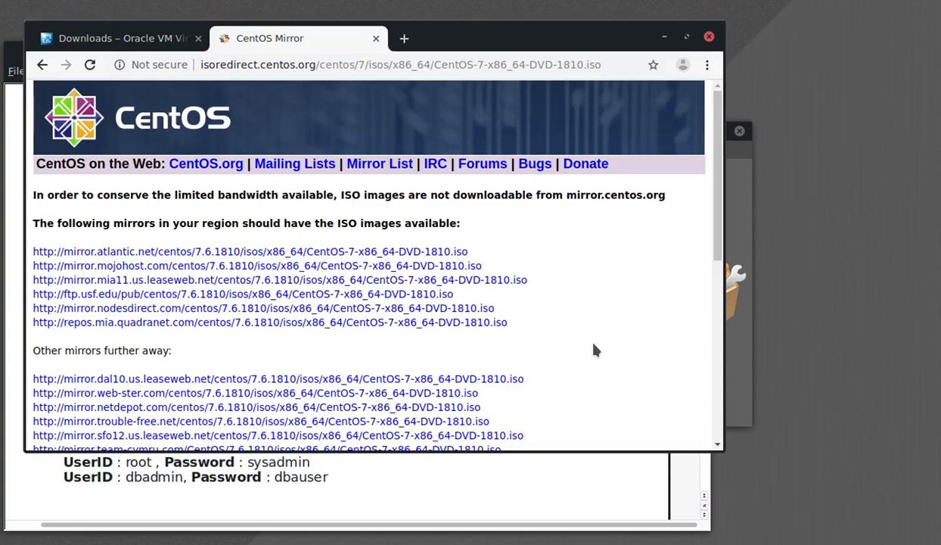
left_click(735, 420)
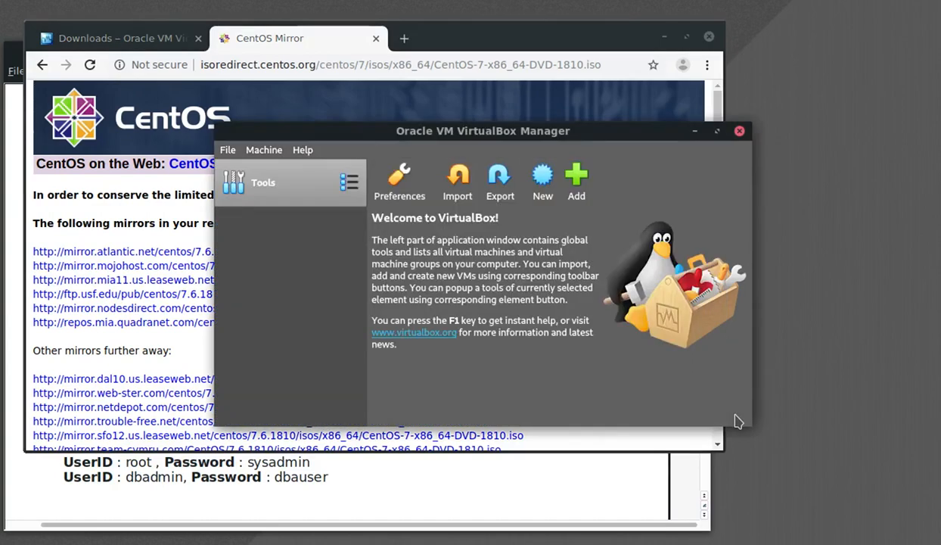
left_click(546, 177)
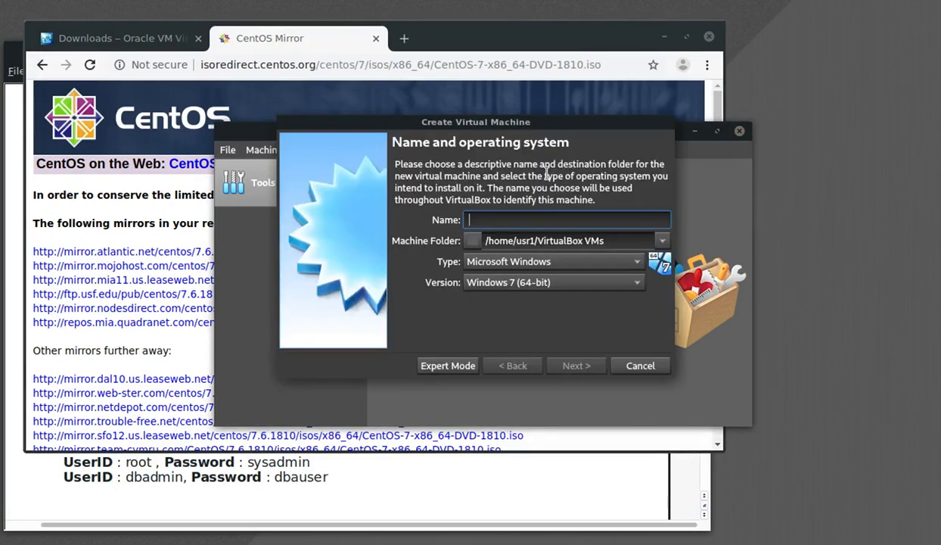
- Name the new Red Hat (64-bit) machine centsos-vertica and give it 8192 MB of memory
type("ce")
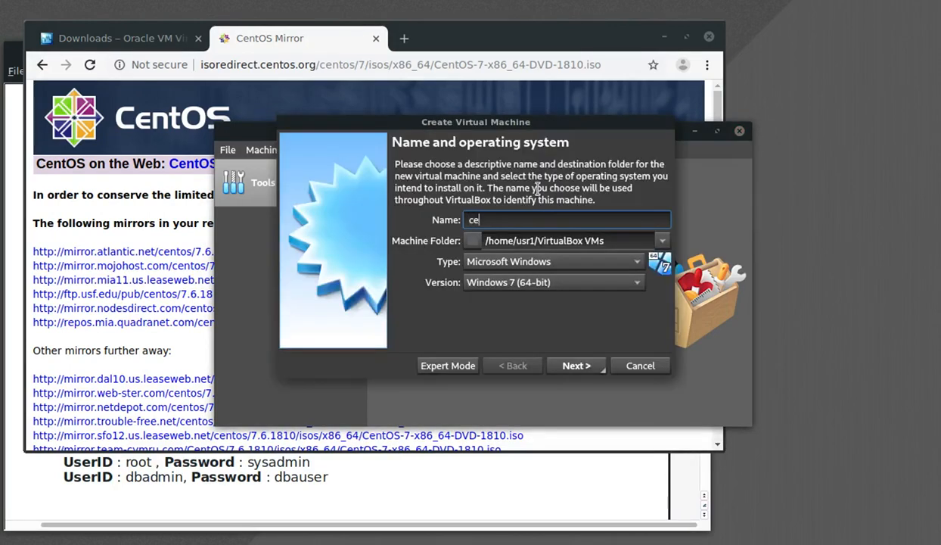
type("ntsos-")
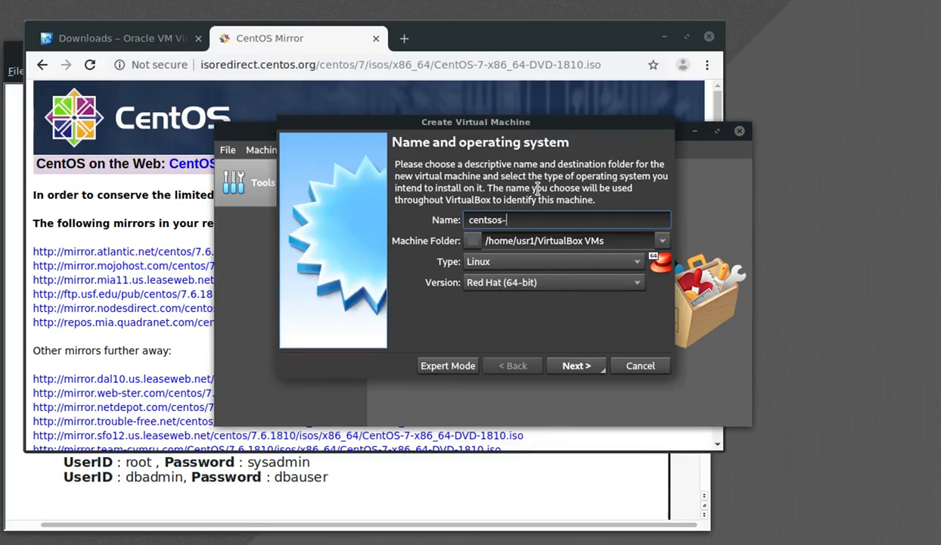
type("vertica")
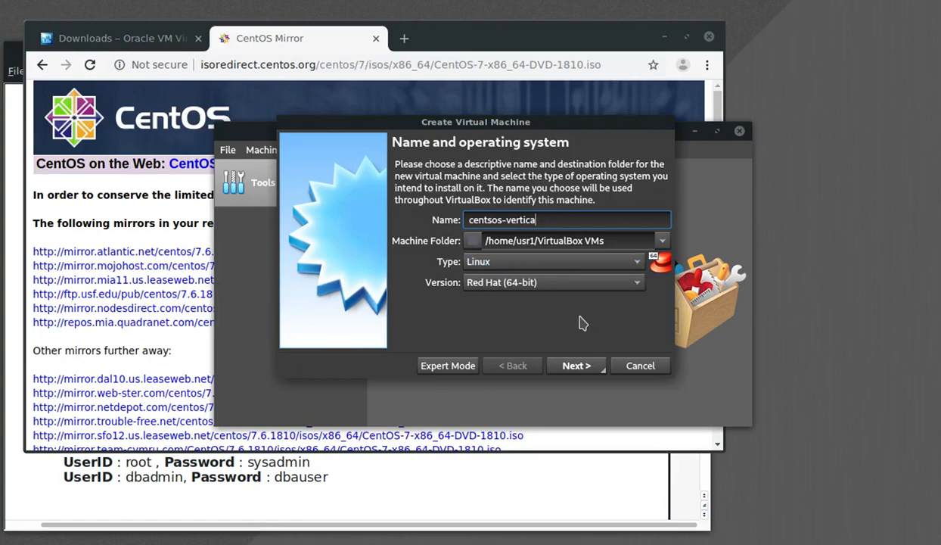
left_click(580, 373)
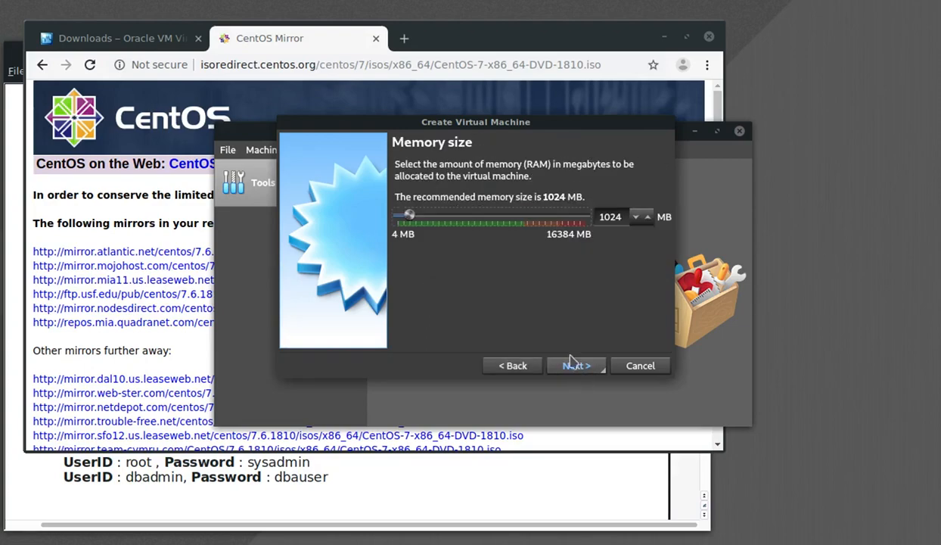
left_click_drag(409, 221, 490, 225)
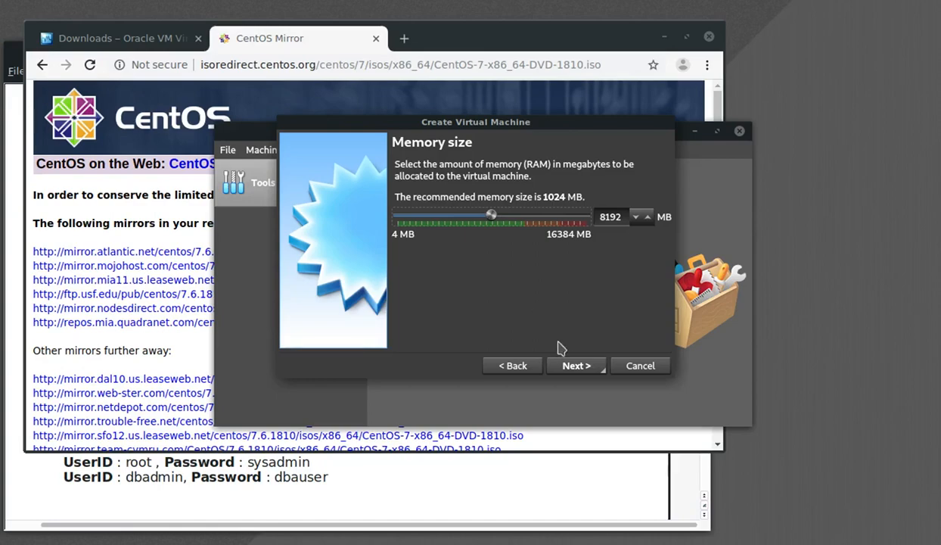
left_click(579, 371)
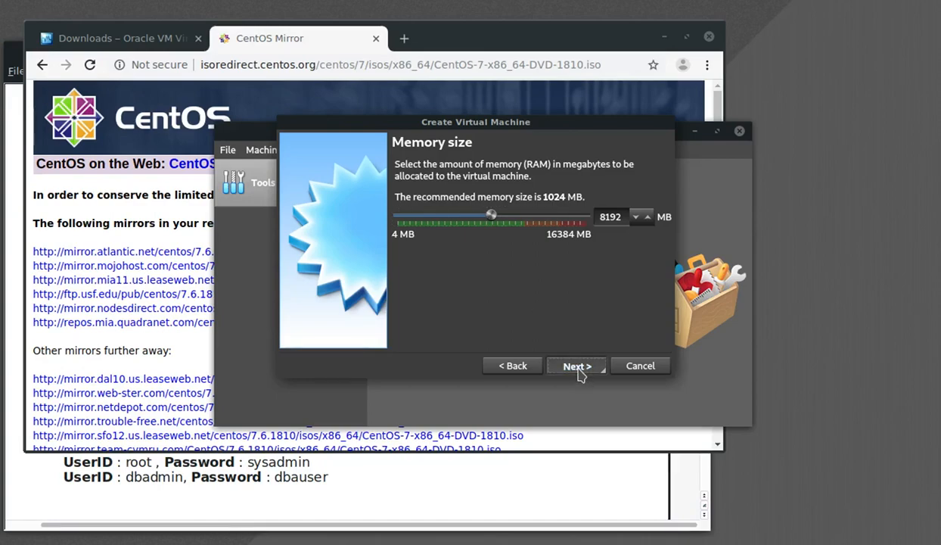
left_click(577, 367)
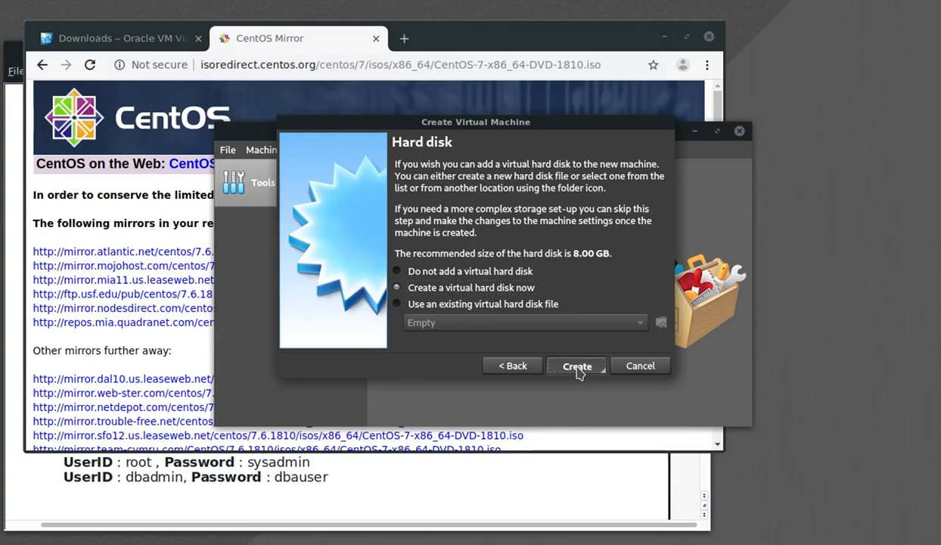
- Create a dynamically allocated 40.24 GB VDI virtual hard disk and finish the machine
left_click(578, 367)
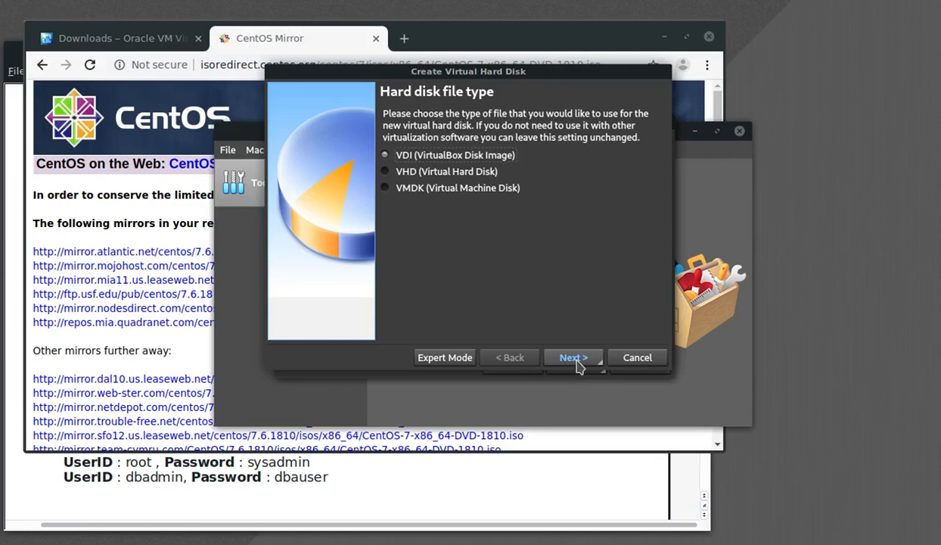
left_click(578, 363)
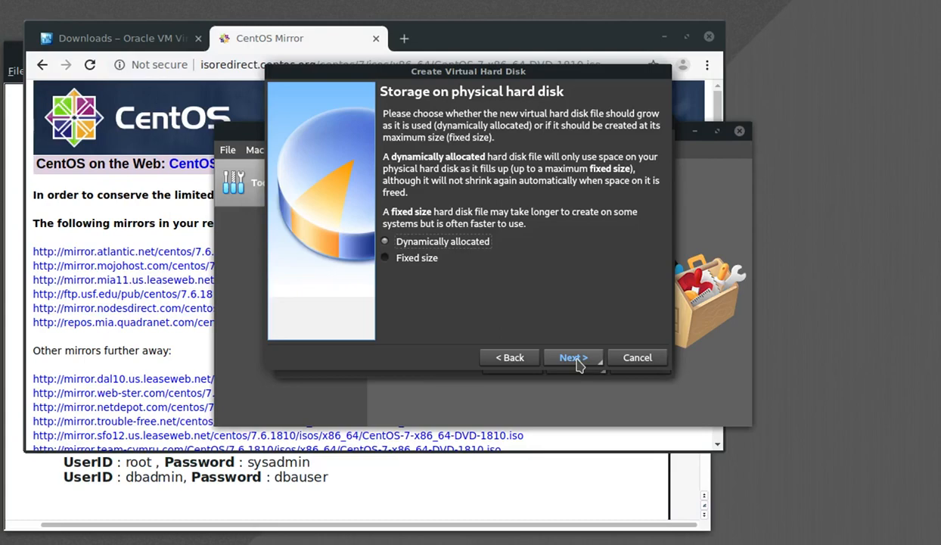
left_click(579, 364)
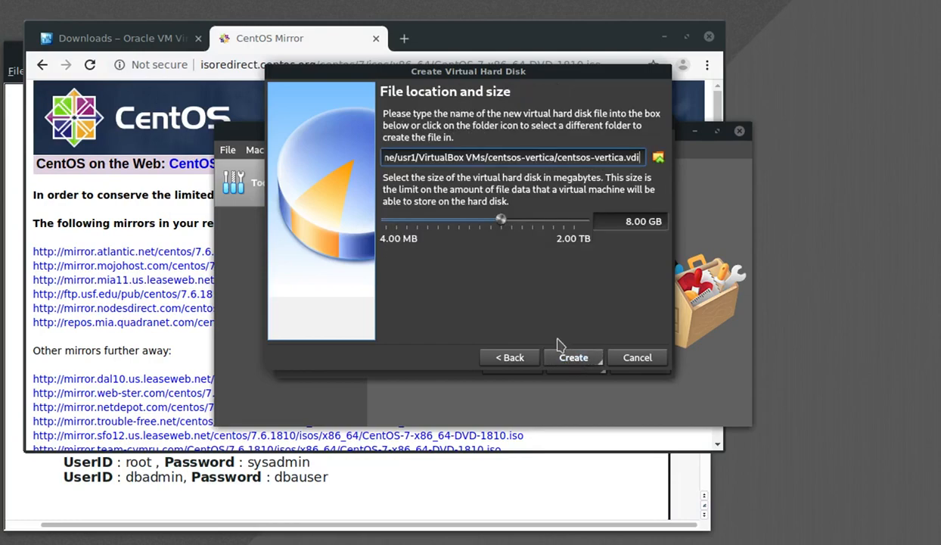
left_click_drag(501, 220, 523, 227)
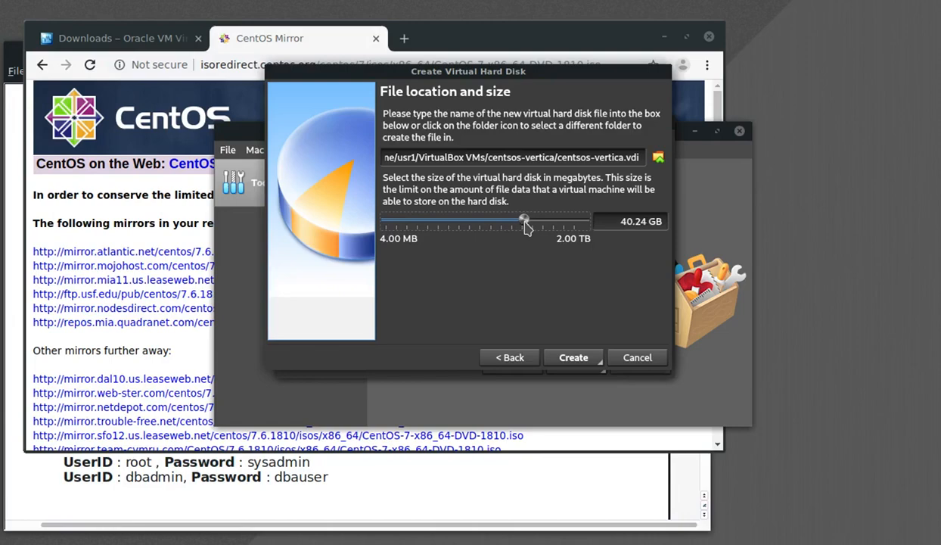
left_click(562, 364)
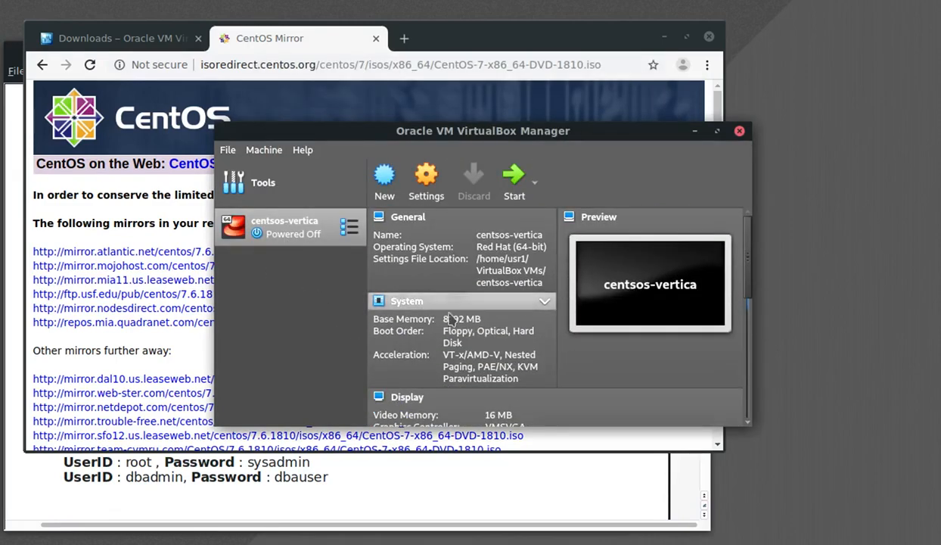
- Insert CentOS-7-x86_64-DVD-1810.iso into the machine's empty optical drive in Storage settings
left_click(420, 194)
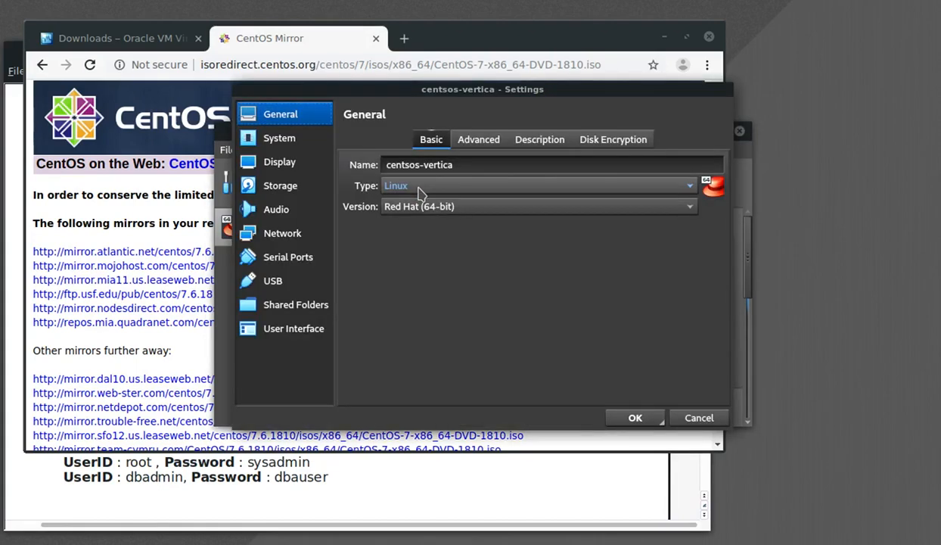
left_click(286, 192)
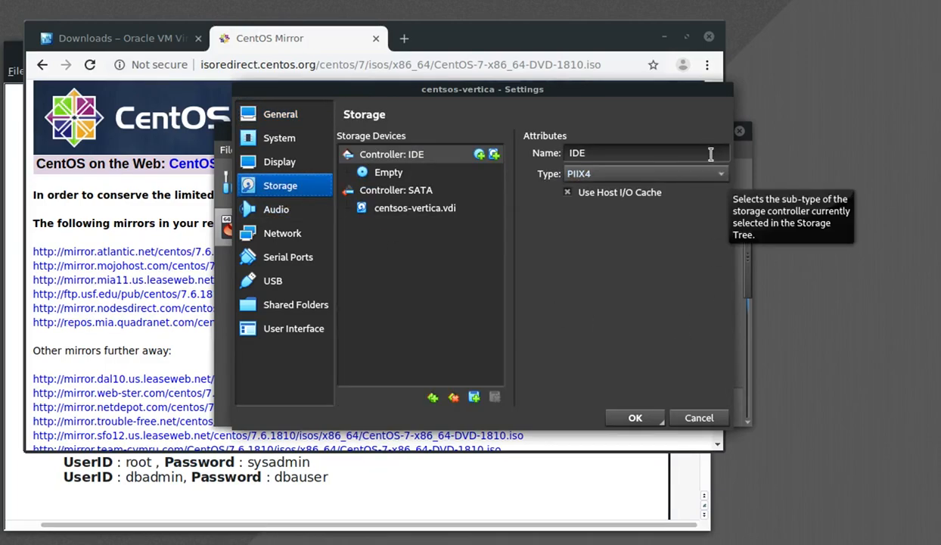
left_click(385, 172)
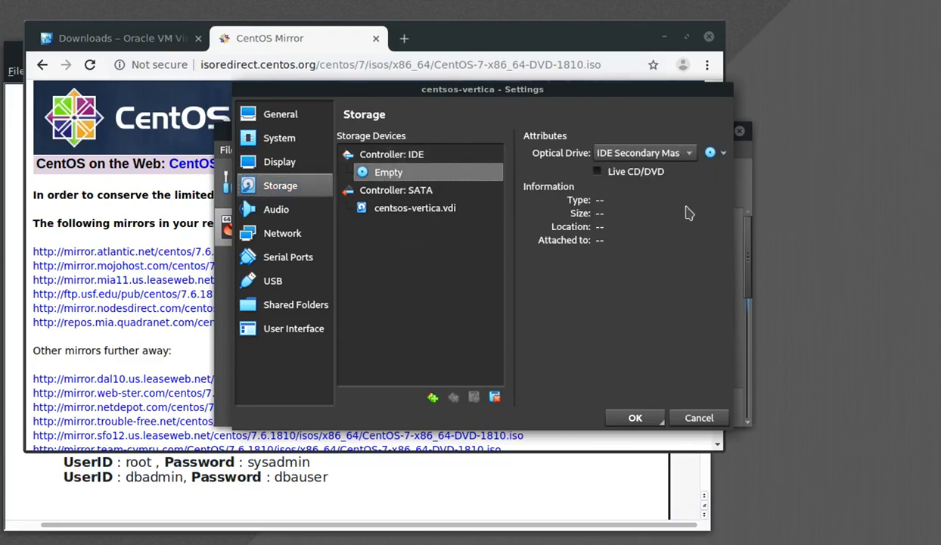
left_click(724, 155)
left_click(743, 177)
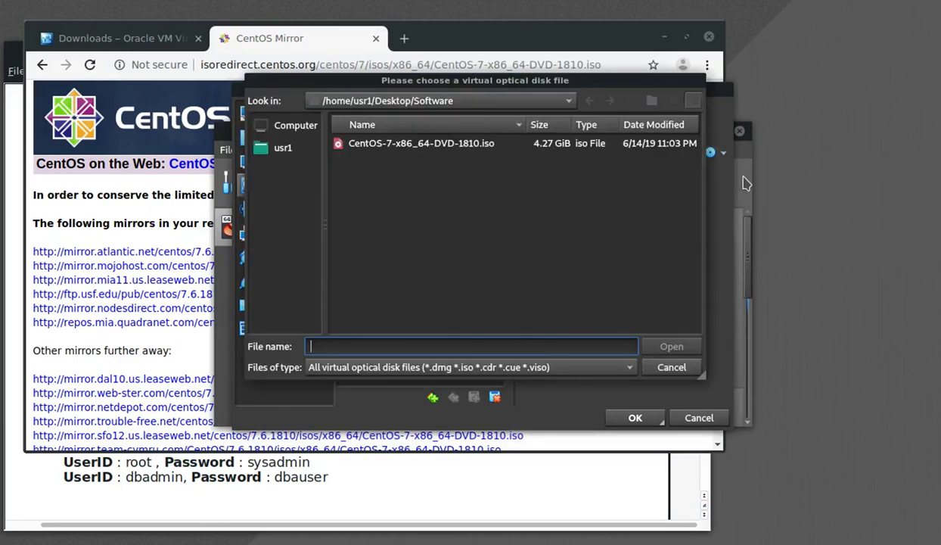
double_click(394, 143)
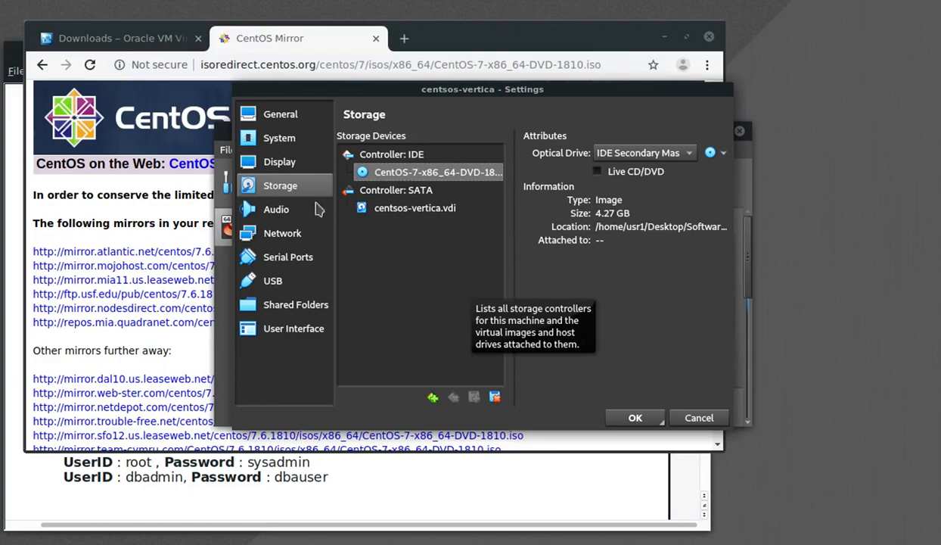
left_click(269, 242)
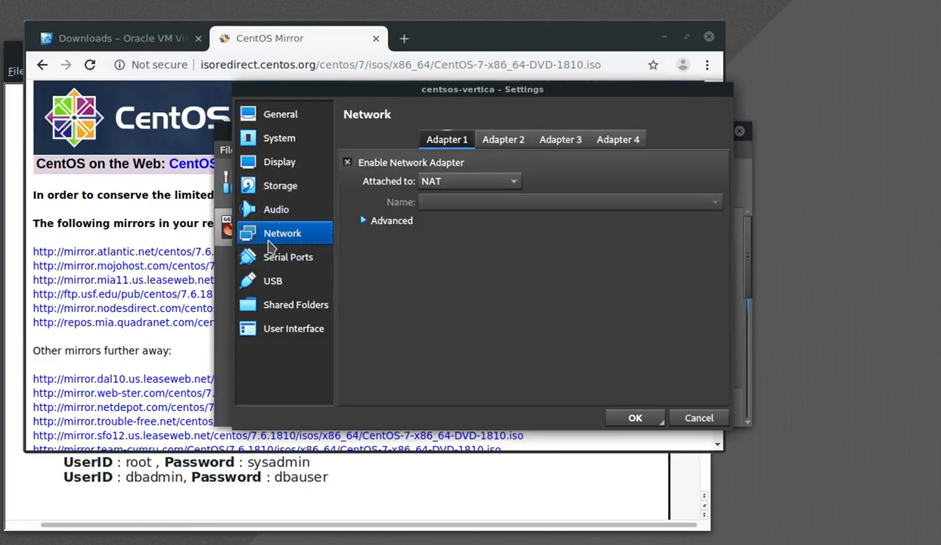
- Bridge Adapter 1 to wlp3s0 with promiscuous mode Allow VMs, save, and start the VM
left_click(515, 183)
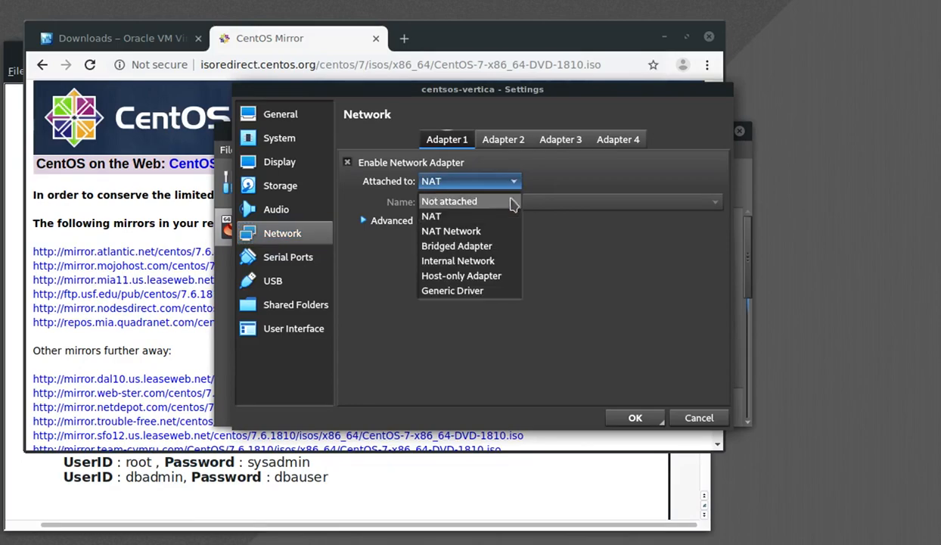
left_click(484, 252)
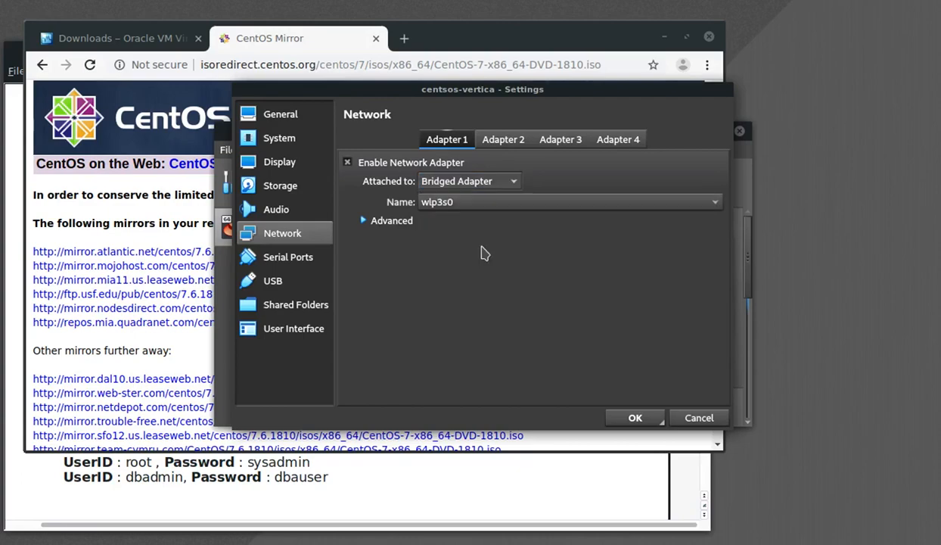
left_click(453, 205)
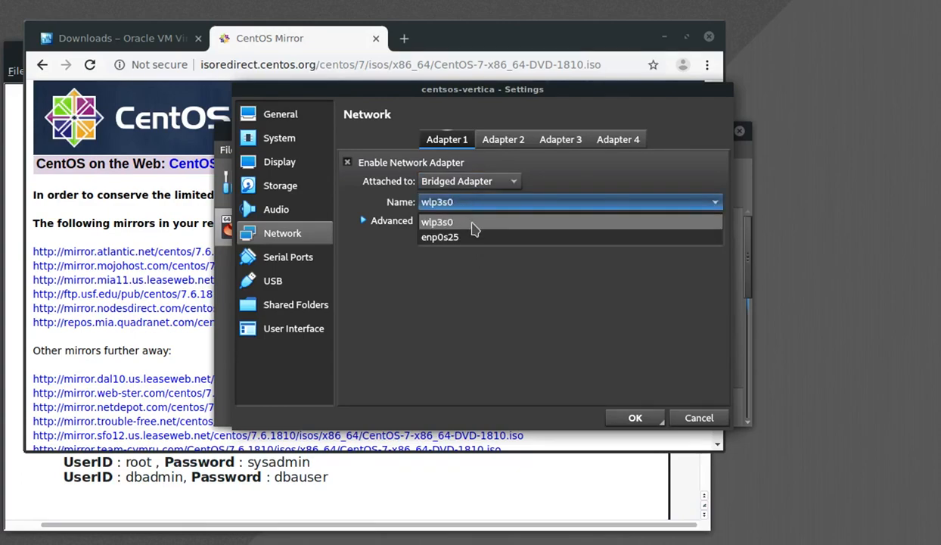
left_click(474, 227)
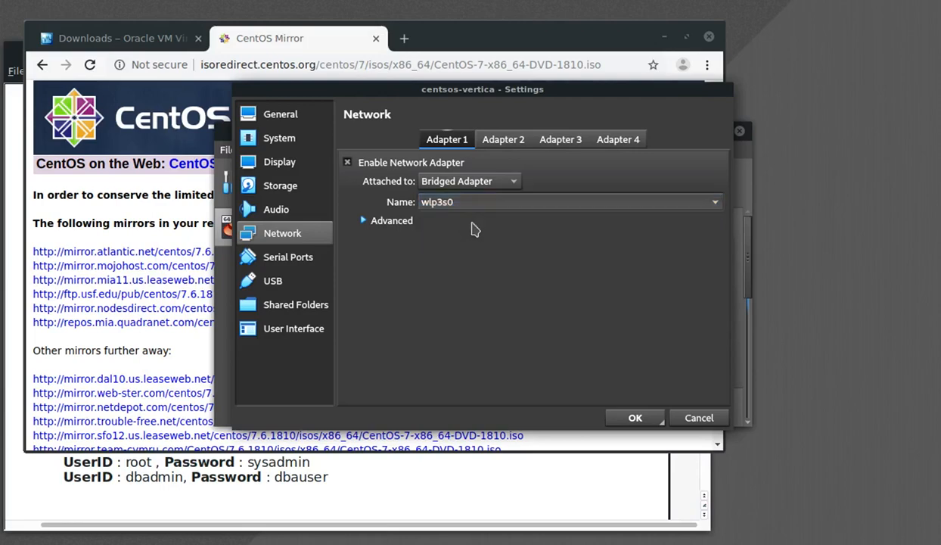
left_click(365, 222)
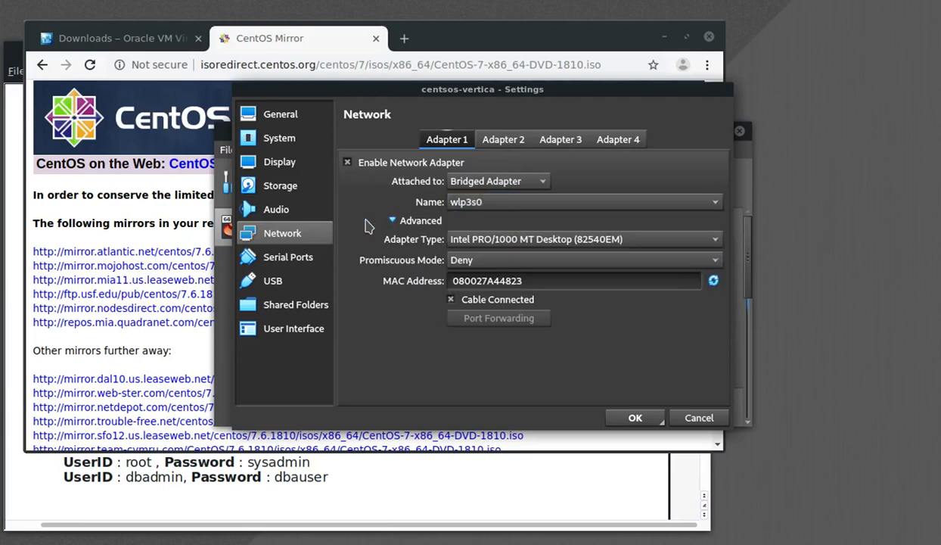
left_click(690, 263)
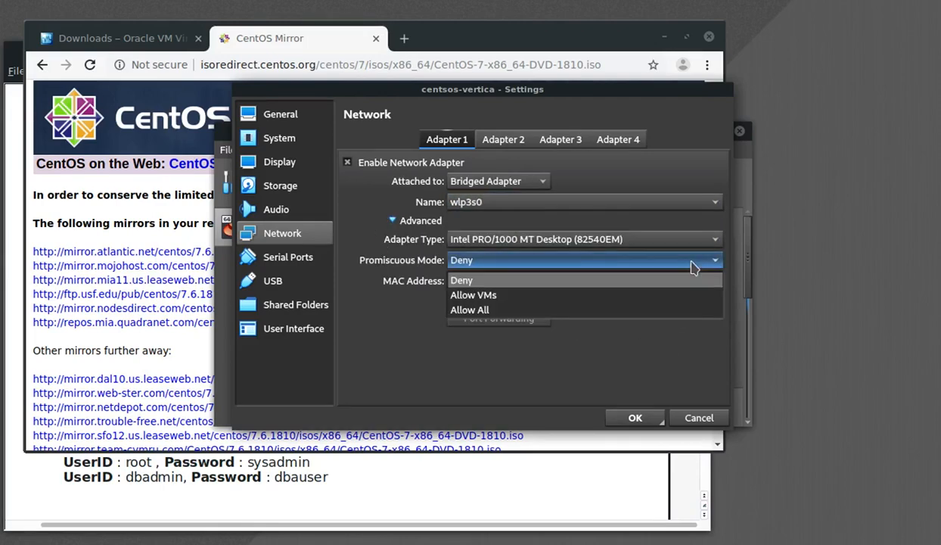
left_click(491, 298)
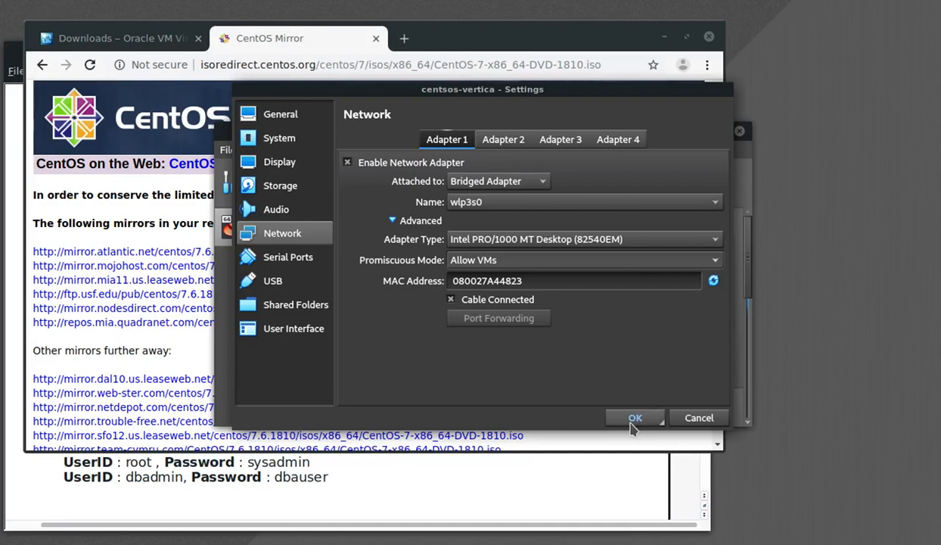
left_click(633, 427)
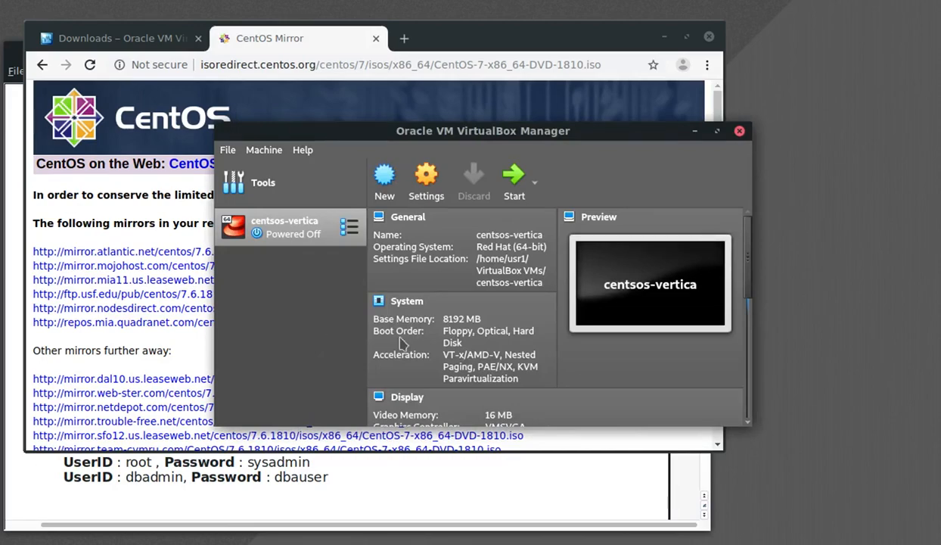
left_click(510, 189)
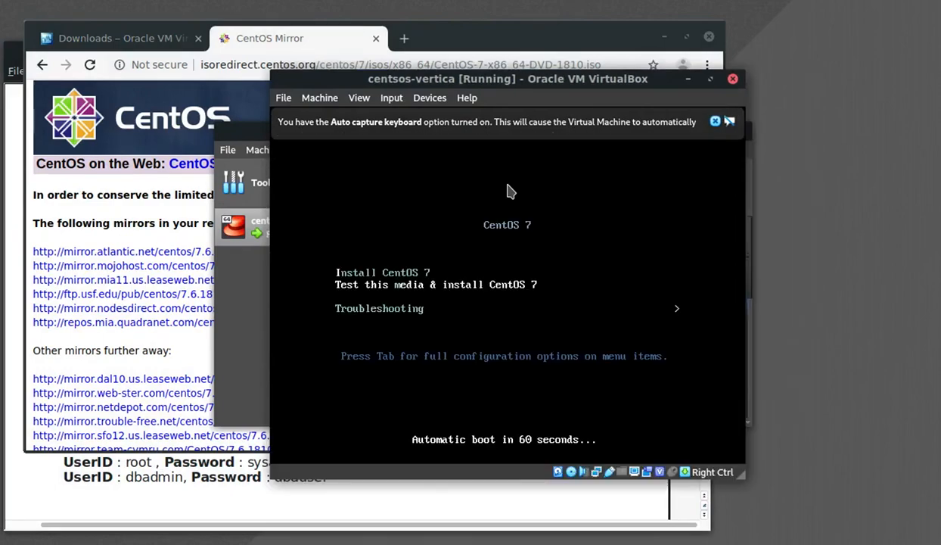
- Boot the Install CentOS 7 entry from the installer boot menu
key("Up")
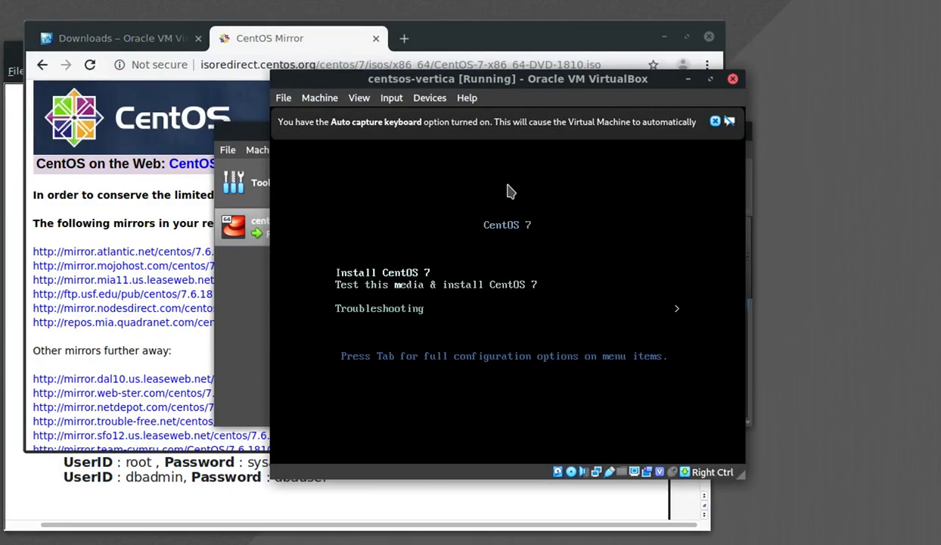
key("Down")
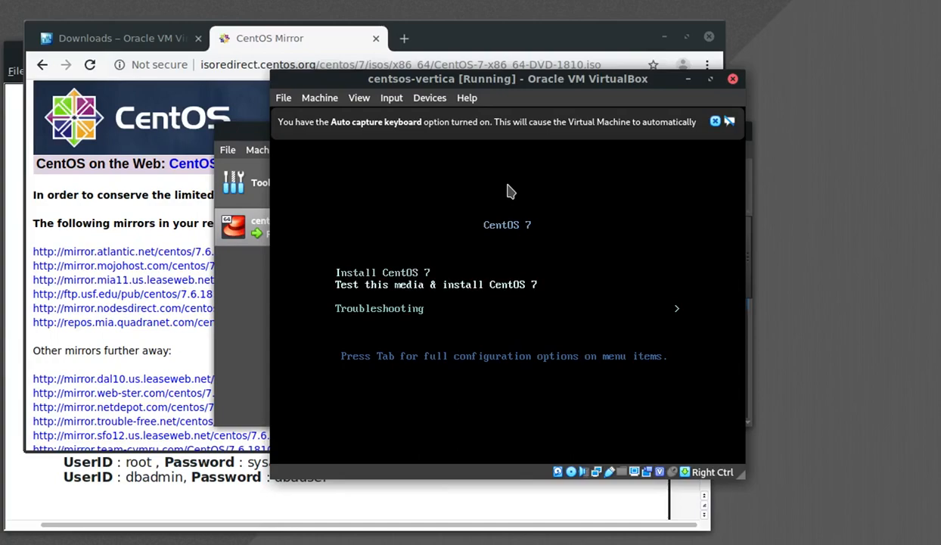
key("Up")
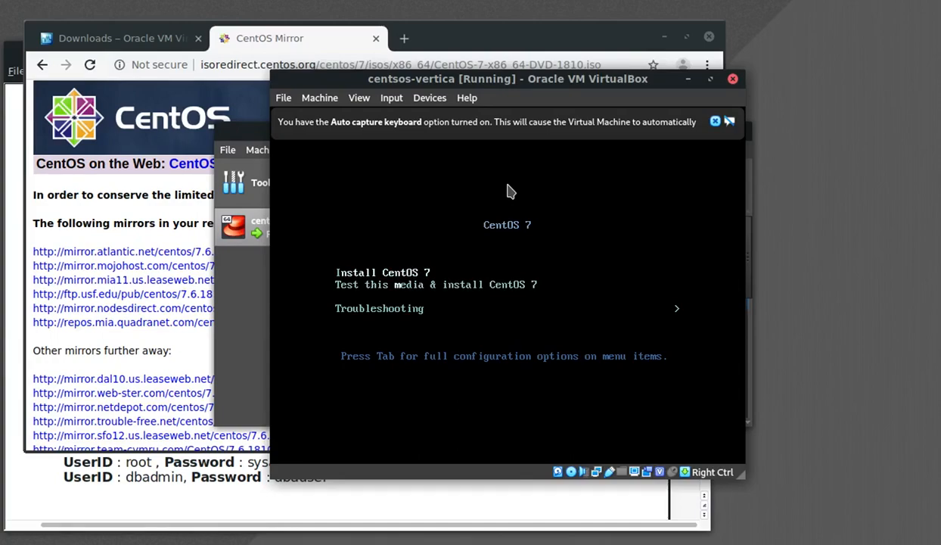
key("Return")
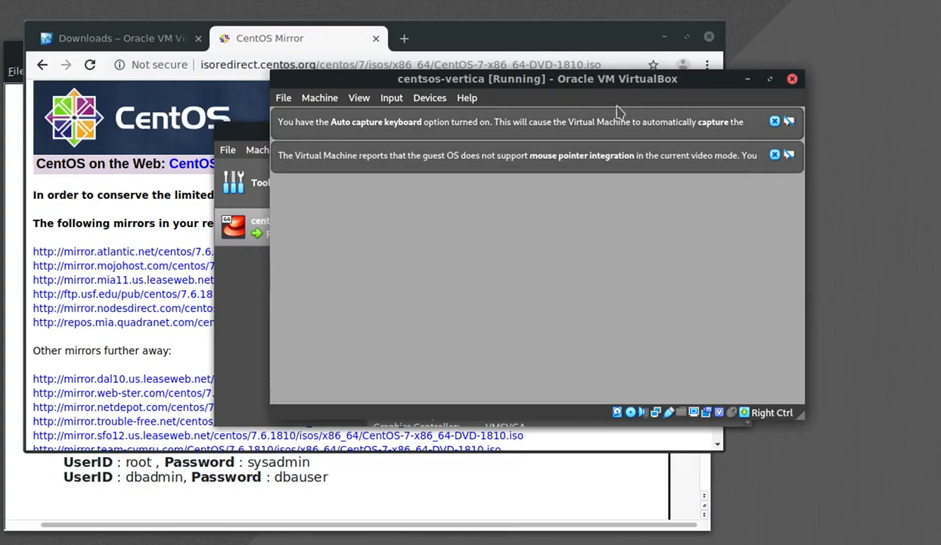
- Reposition the VM window, dismiss its notices, and minimize the browser and Writer windows
left_click_drag(618, 96, 471, 84)
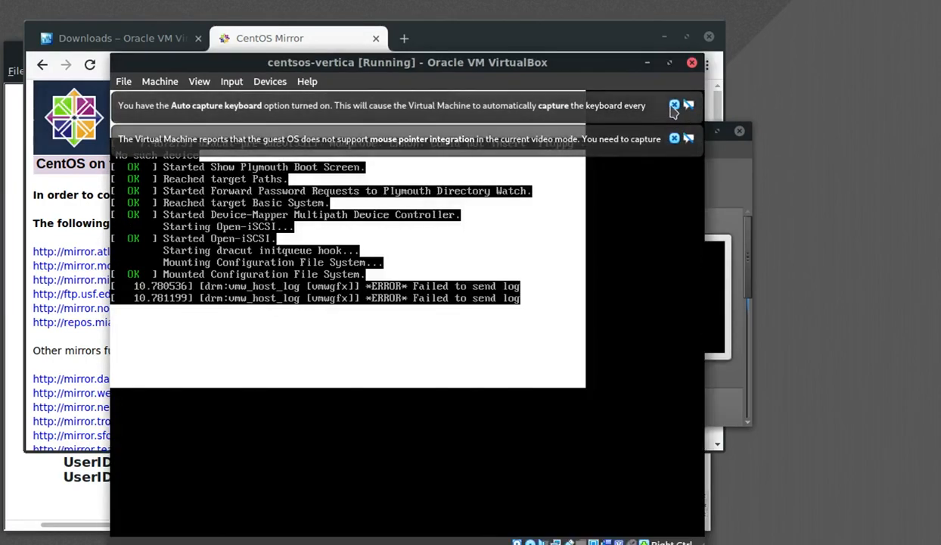
left_click(674, 105)
left_click(674, 105)
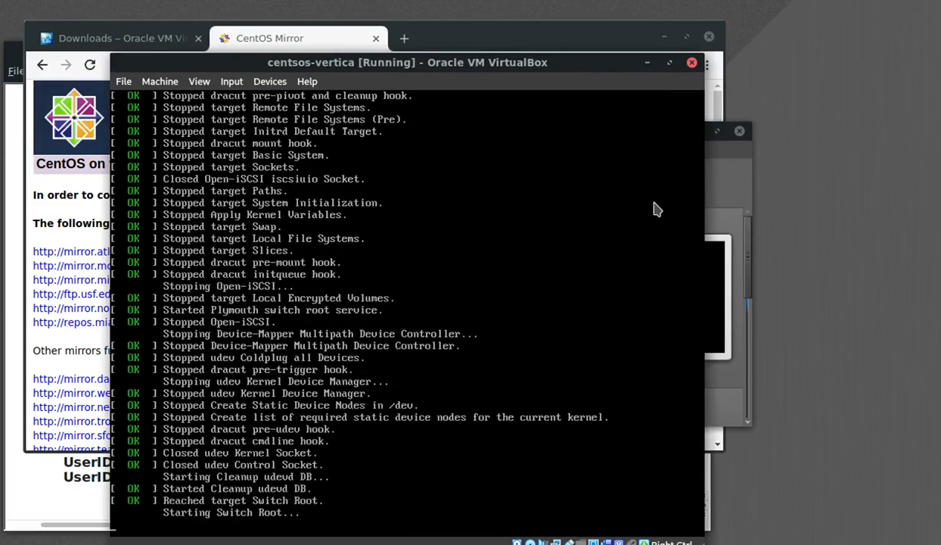
left_click(665, 38)
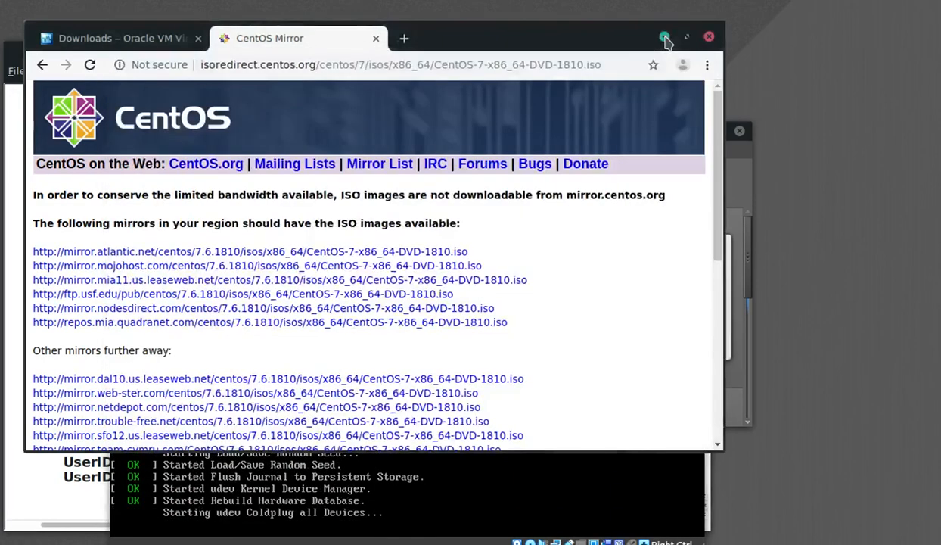
left_click(665, 36)
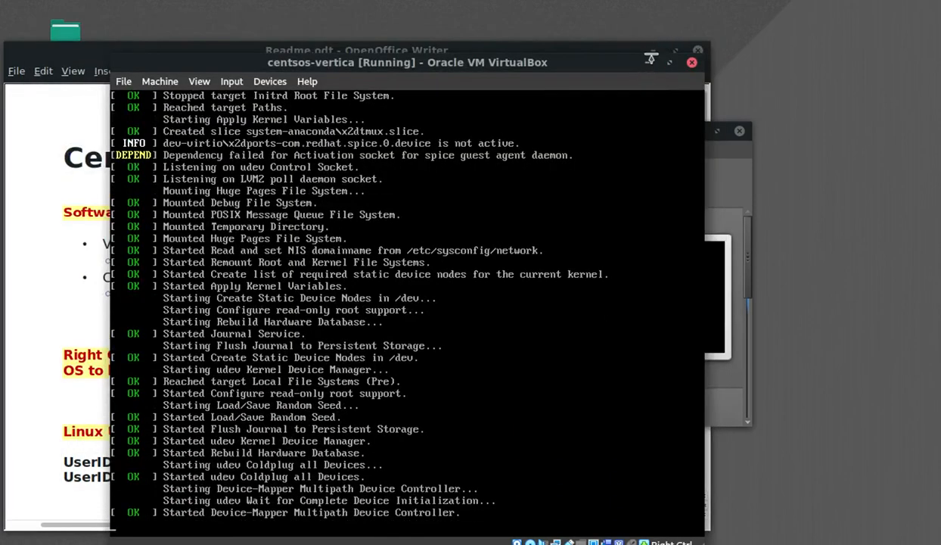
left_click(653, 49)
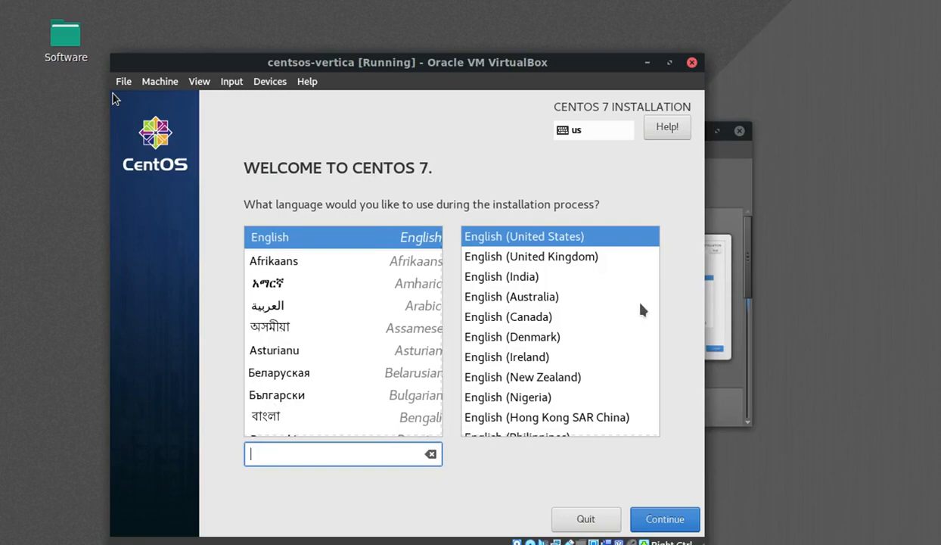
- Capture input into the VM and continue with English (United States) as the installer language
left_click(113, 98)
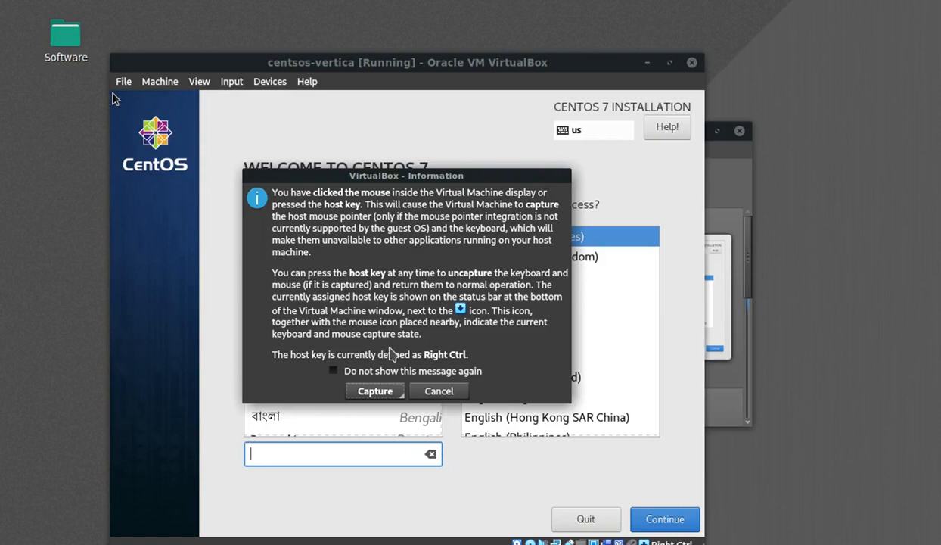
left_click(370, 391)
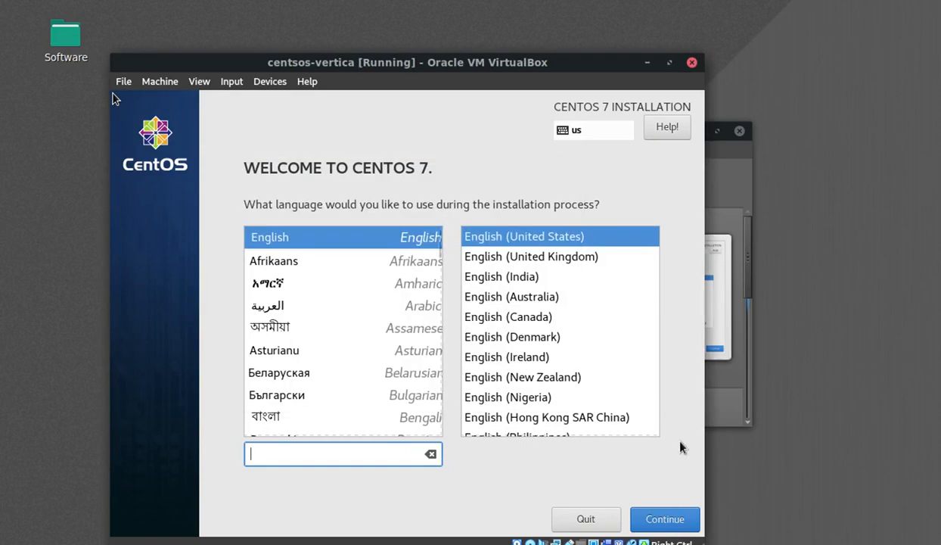
left_click(652, 525)
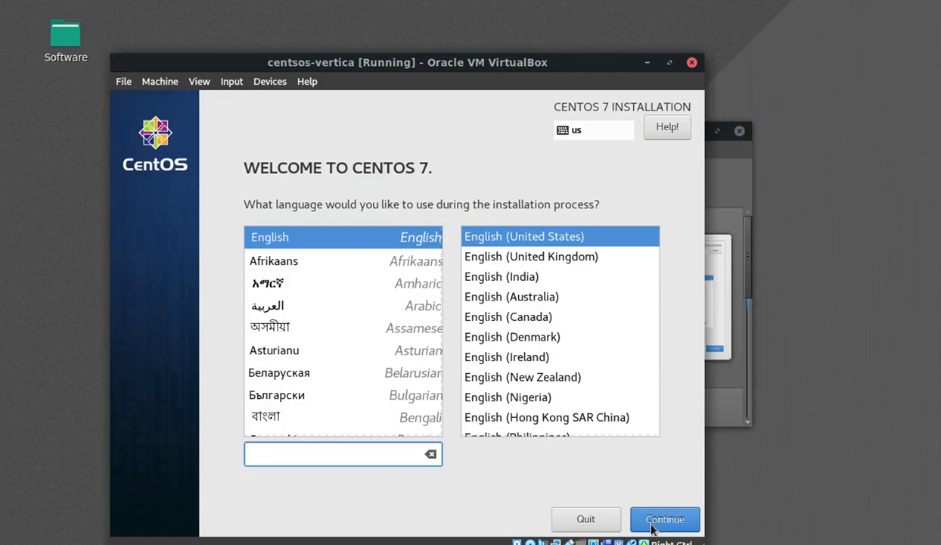
left_click(652, 524)
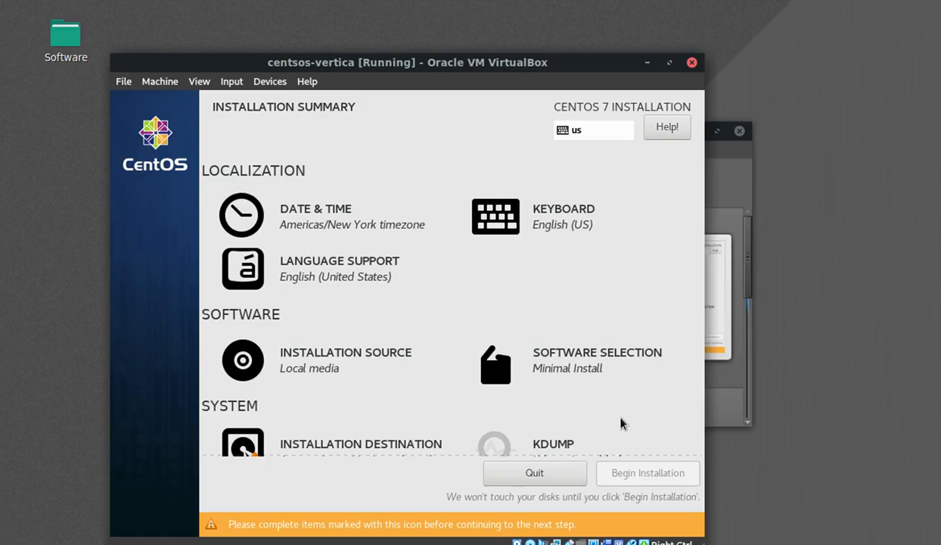
- Choose Server with GUI plus the FTP Server add-on as the software selection
left_click(555, 357)
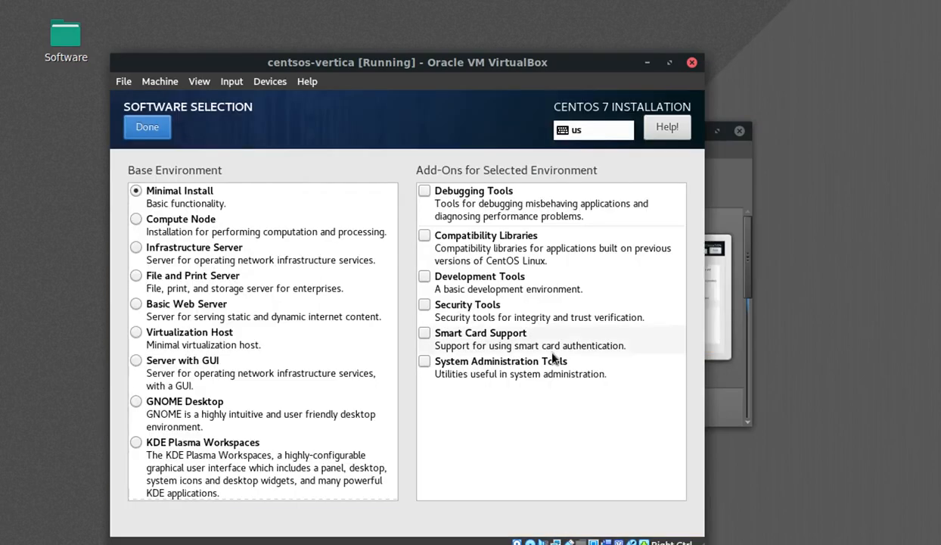
left_click(137, 363)
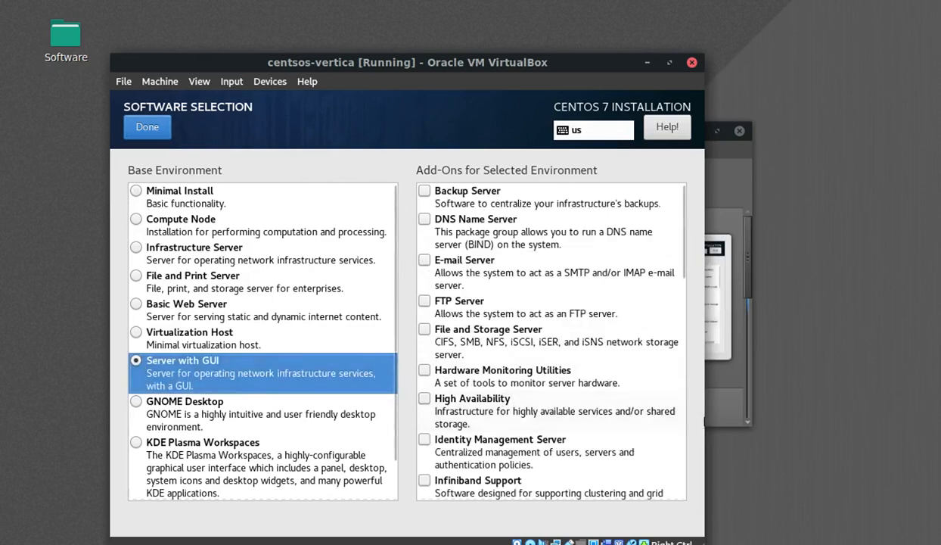
left_click(425, 300)
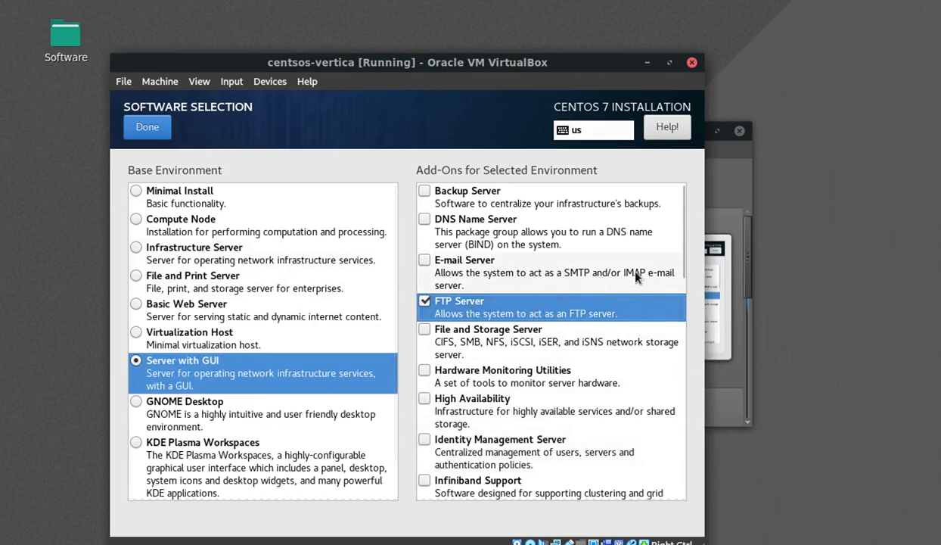
left_click(162, 134)
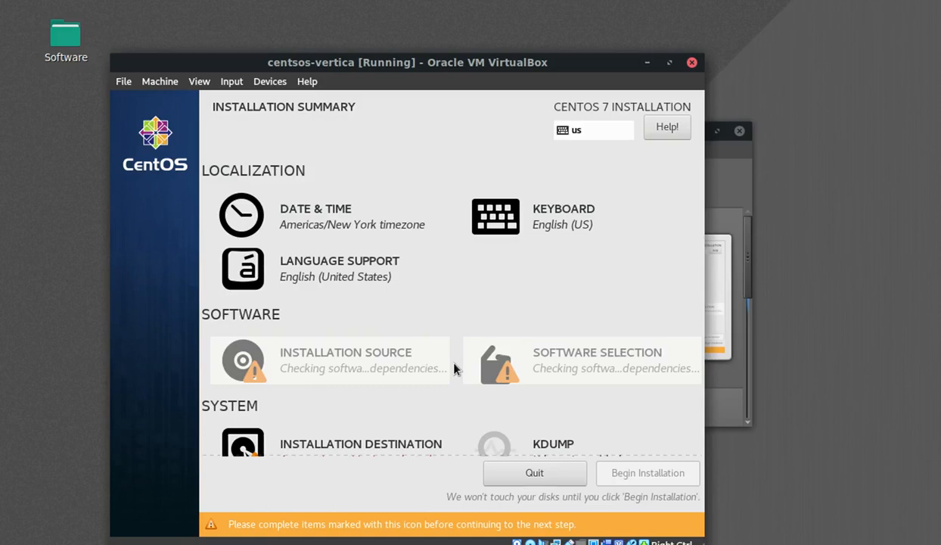
scroll(453, 369, "down", 1)
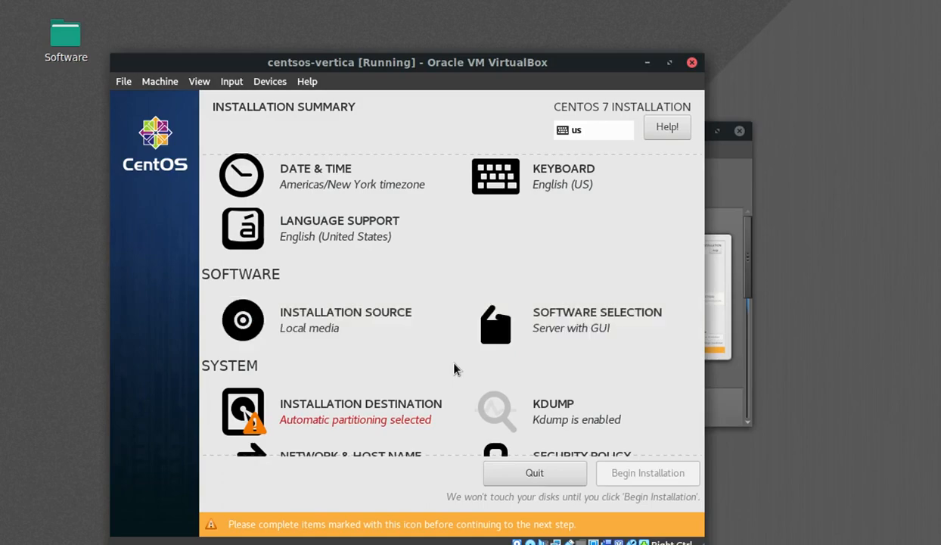
- Pick 'I will configure partitioning' for the 40.24 GiB installation destination disk
scroll(453, 369, "down", 2)
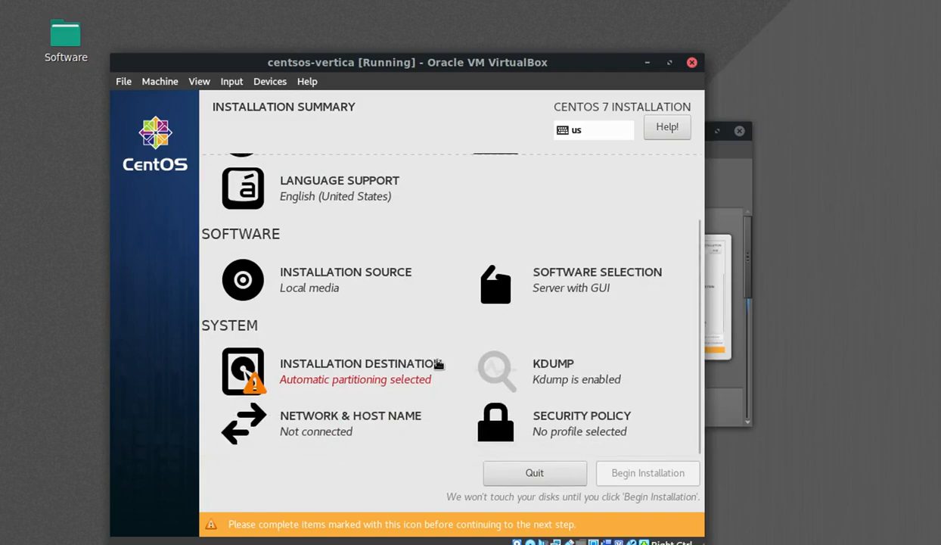
left_click(396, 380)
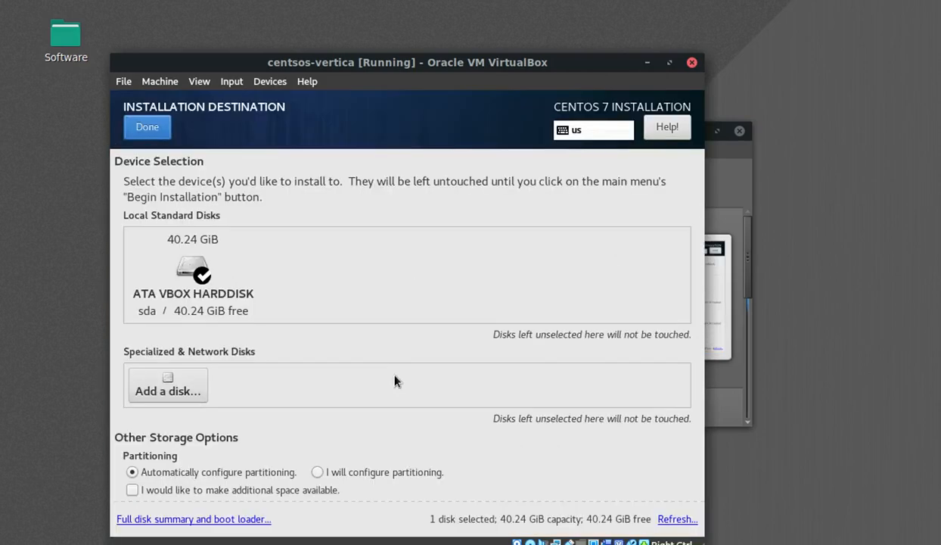
left_click(317, 473)
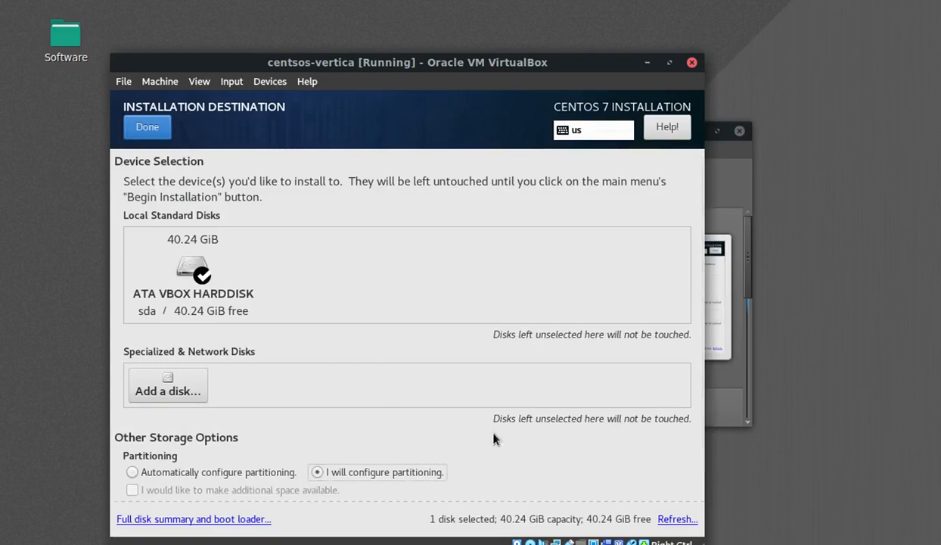
scroll(498, 414, "down", 1)
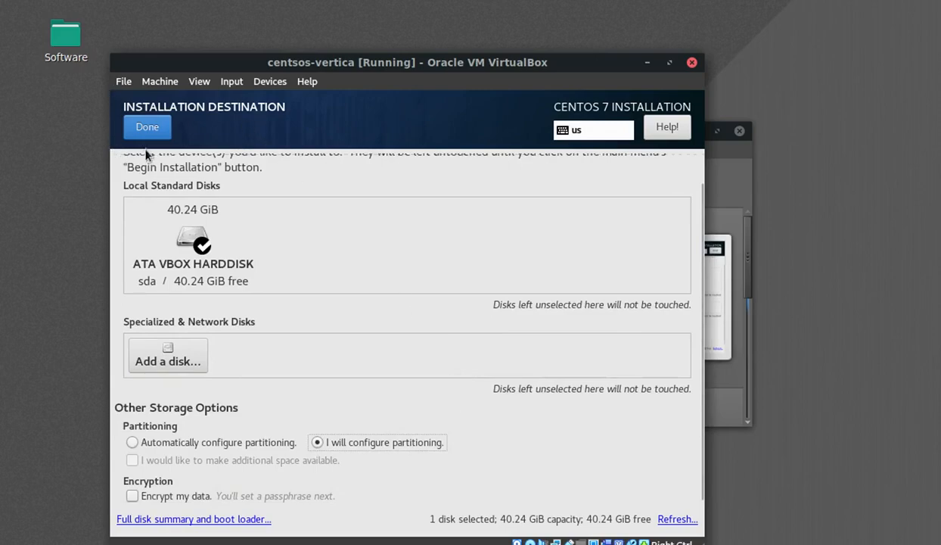
left_click(142, 130)
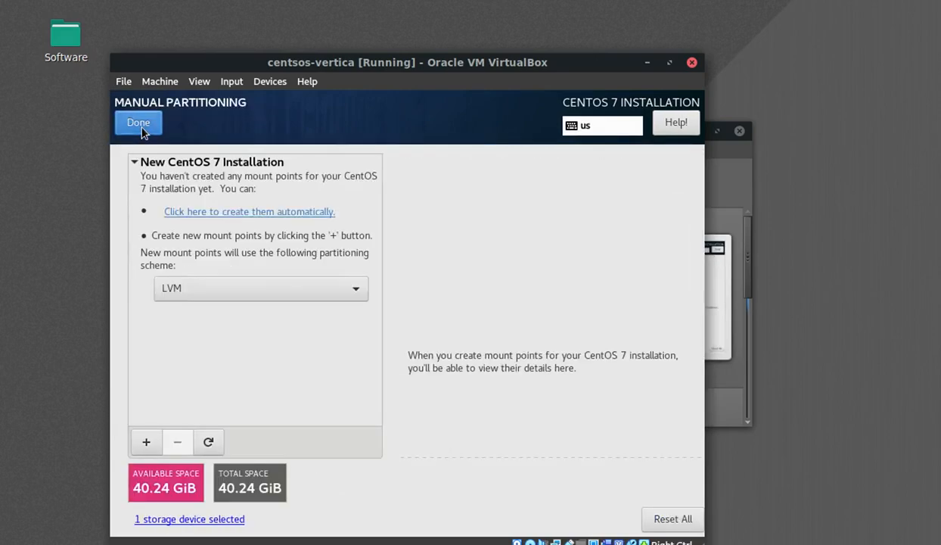
- Switch the partitioning scheme to Standard Partition and add a / mount point
left_click(352, 289)
left_click(307, 247)
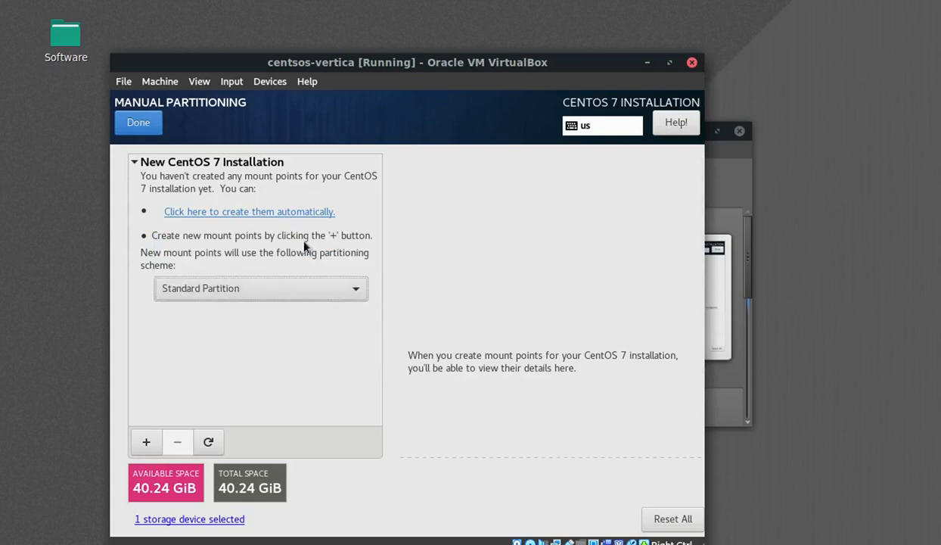
left_click(147, 443)
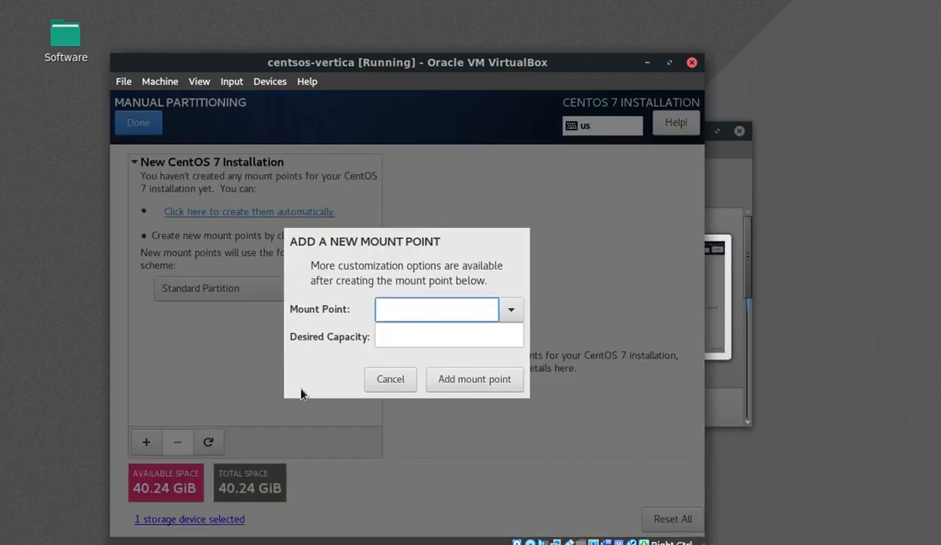
type("/")
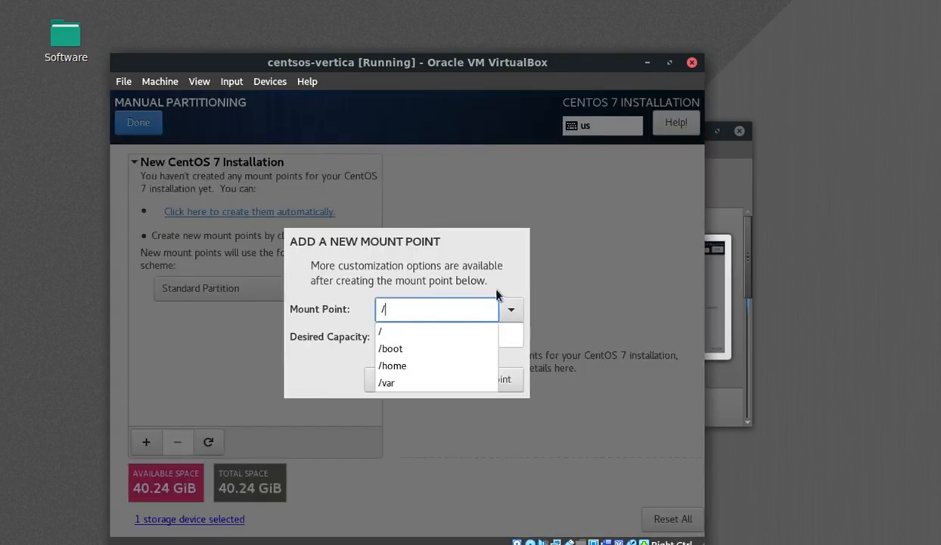
left_click(382, 332)
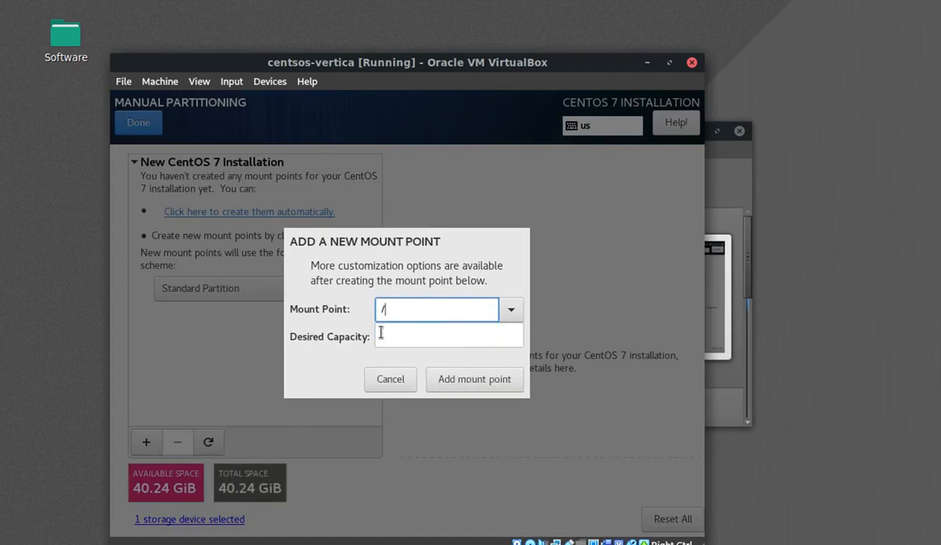
- Give the root partition 38GiB capacity and format it as ext3
left_click(461, 333)
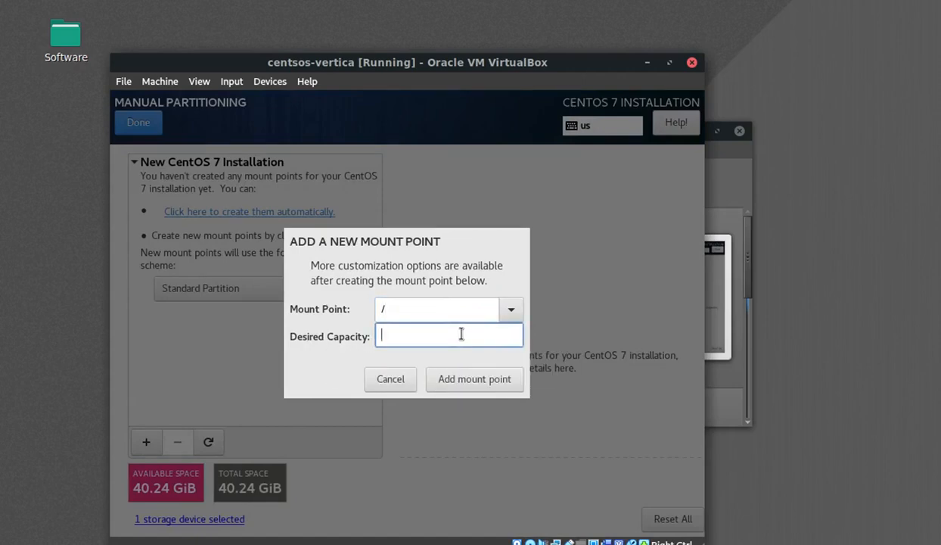
type("38GiB")
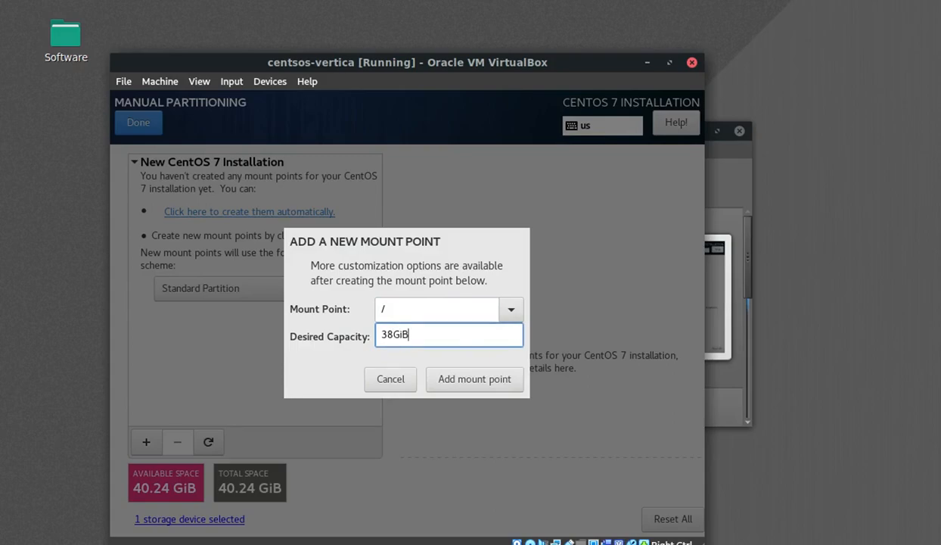
left_click(496, 382)
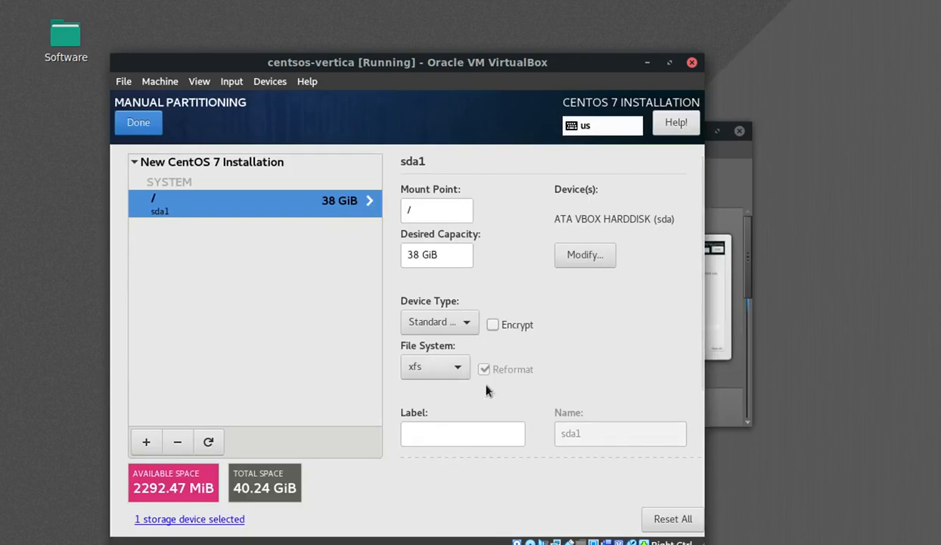
left_click(460, 368)
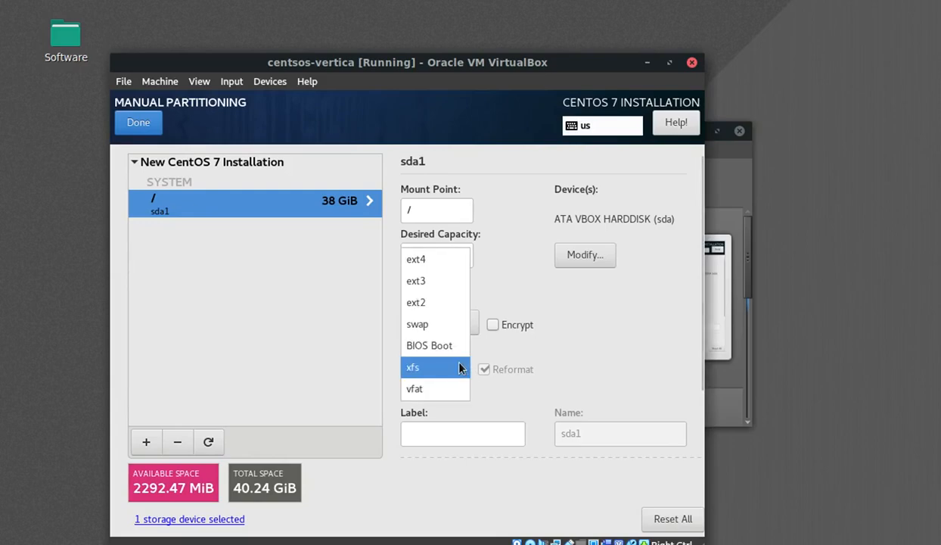
left_click(435, 285)
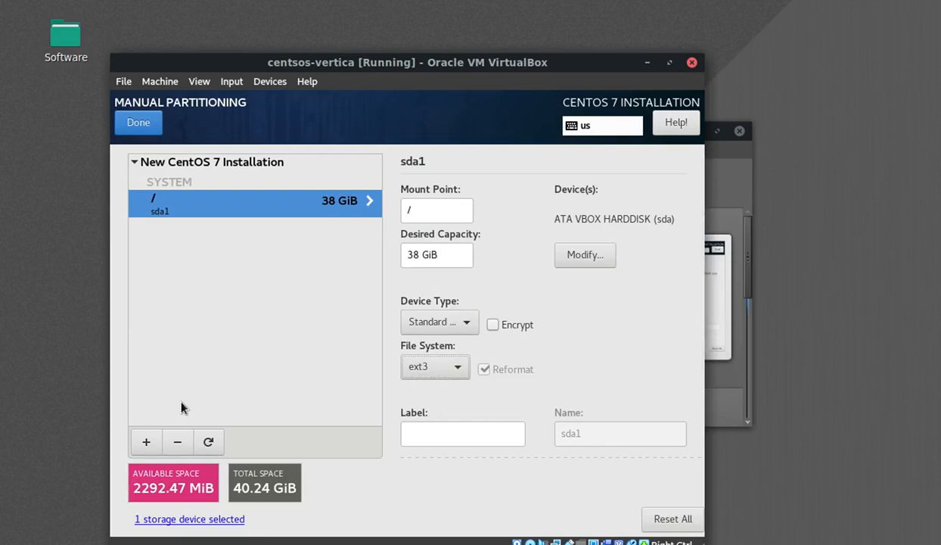
- Add a swap mount point with 2292.47 MiB capacity from the remaining space
left_click(145, 446)
type("s")
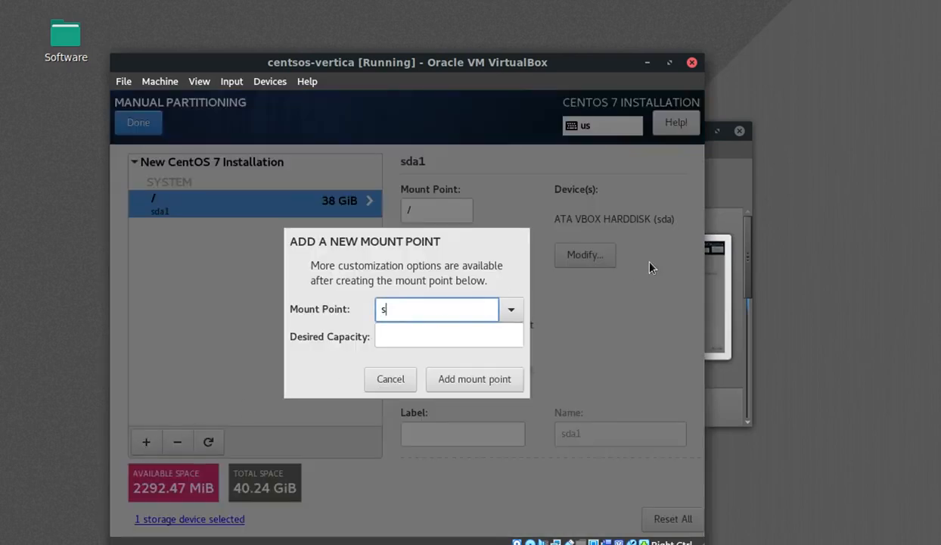
left_click(439, 330)
left_click(436, 332)
type("22")
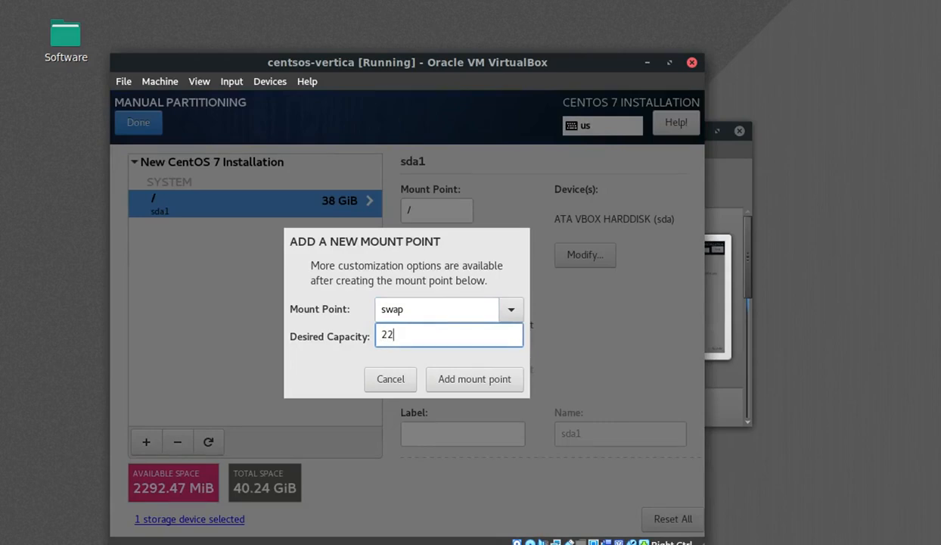
type("92.46")
key("BackSpace")
type("7 MiB")
left_click(465, 382)
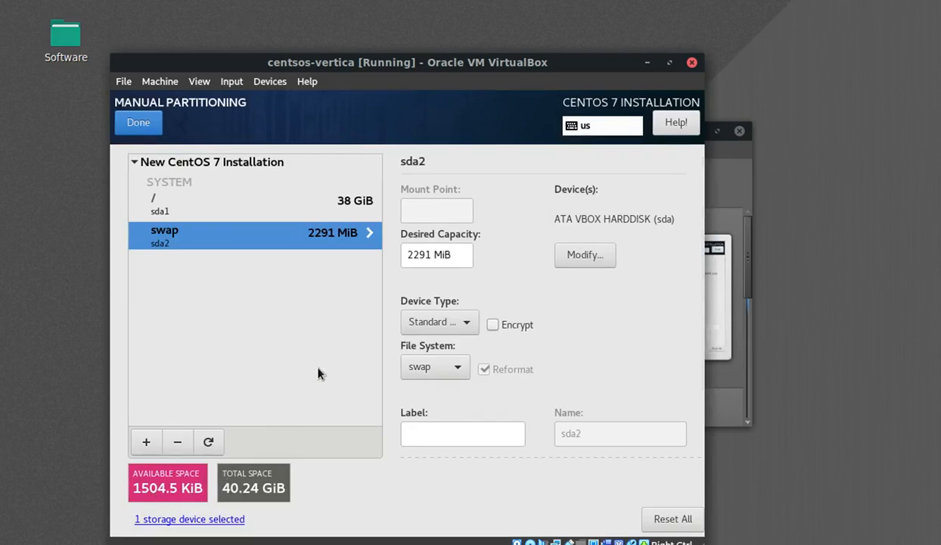
- Finish partitioning and accept the summary of changes
left_click(137, 135)
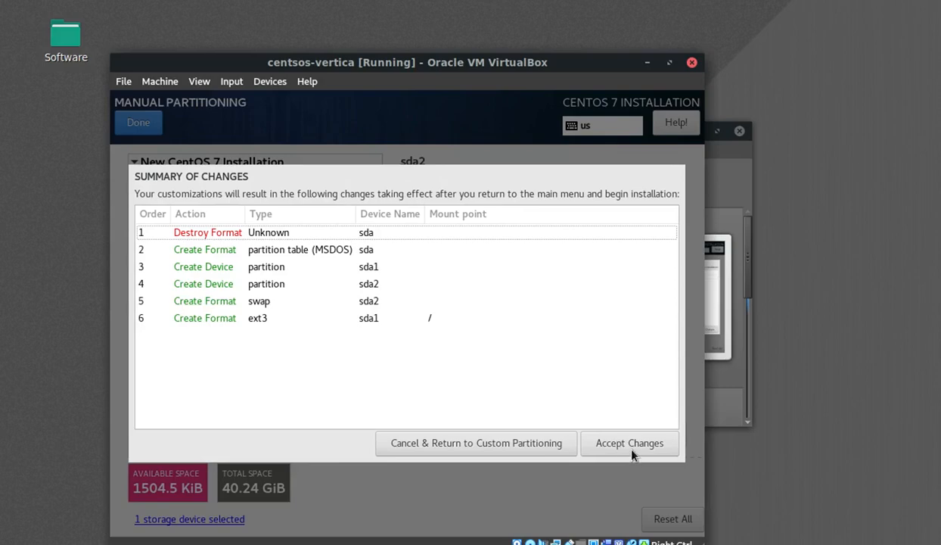
key("Tab")
key("Tab")
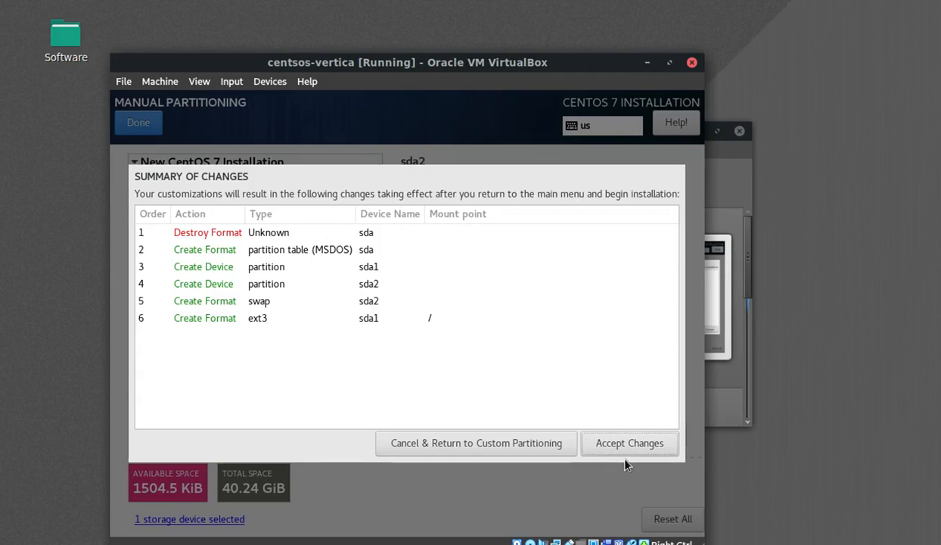
key("Return")
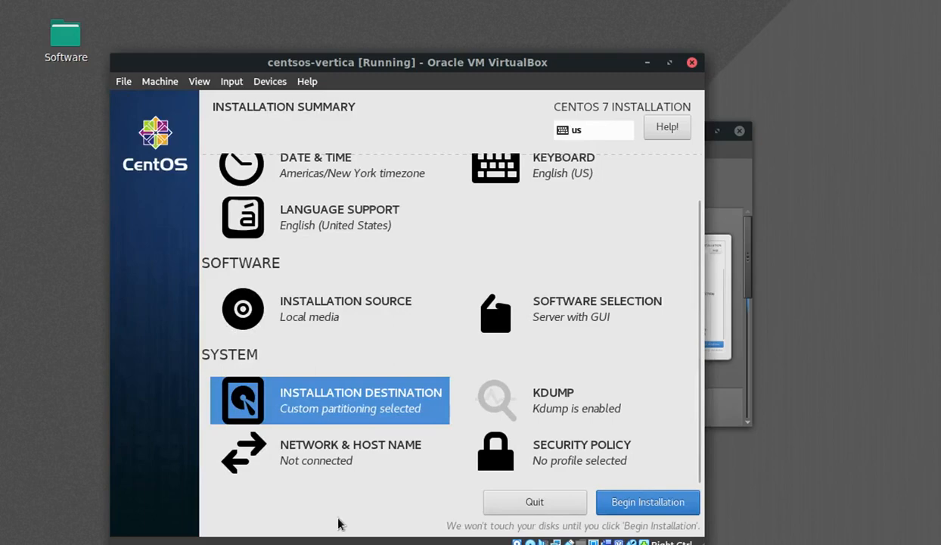
left_click(324, 457)
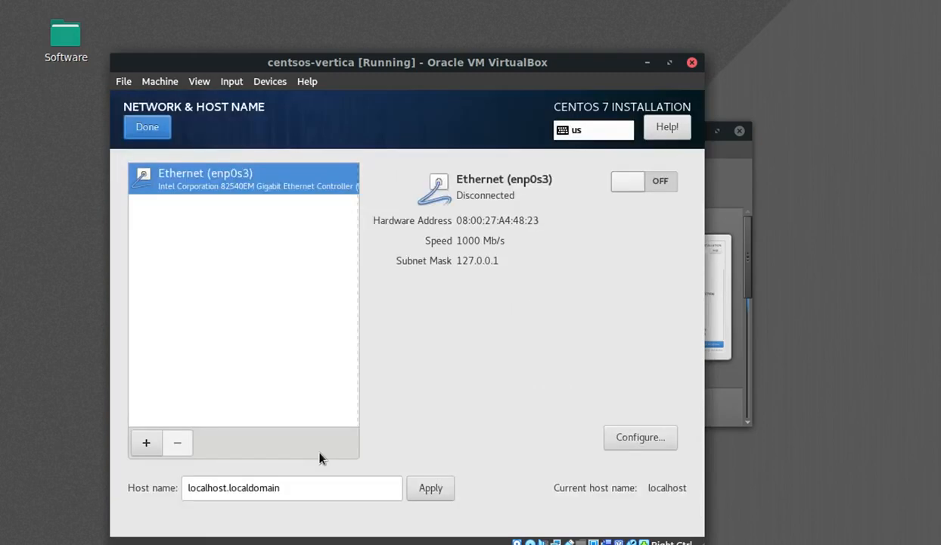
- Switch Ethernet on, shorten the host name to localhost, and begin the installation
left_click(637, 184)
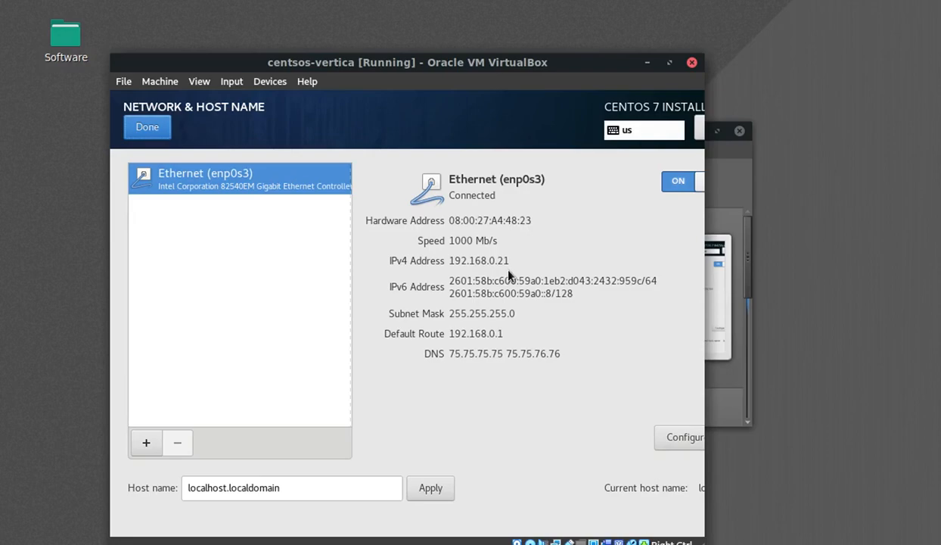
left_click(316, 486)
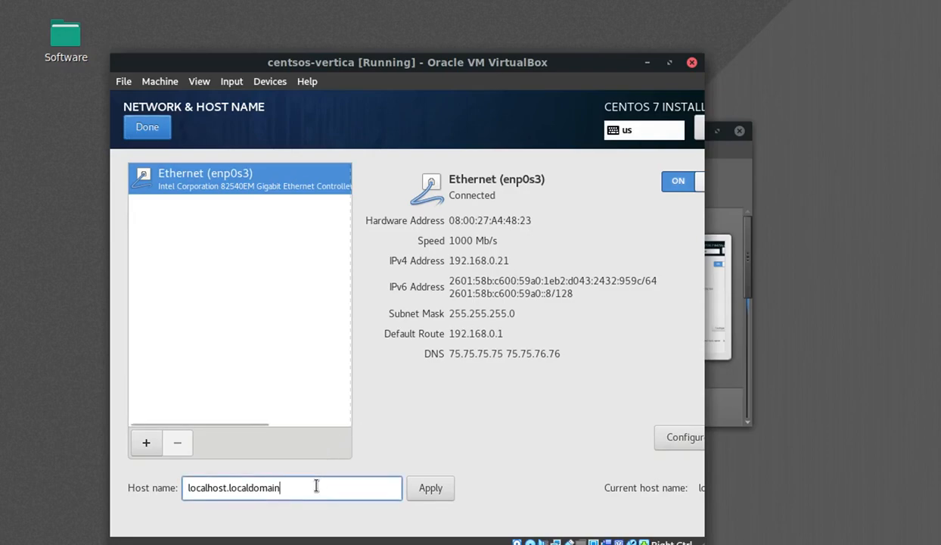
key("BackSpace")
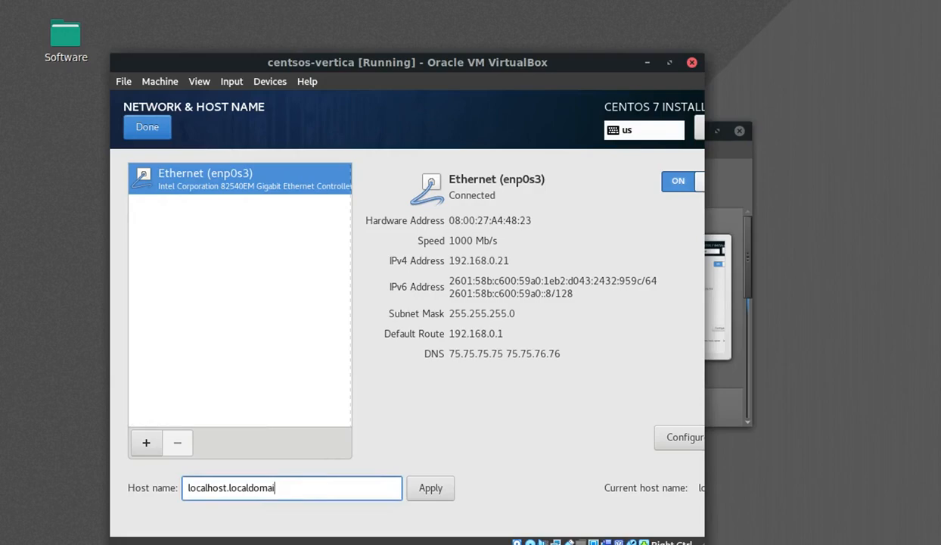
key("BackSpace")
key("BackSpace")
key("BackSpace")
key("BackSpace")
key("BackSpace")
key("BackSpace")
key("BackSpace")
key("BackSpace")
key("BackSpace")
key("BackSpace")
key("BackSpace")
left_click(431, 496)
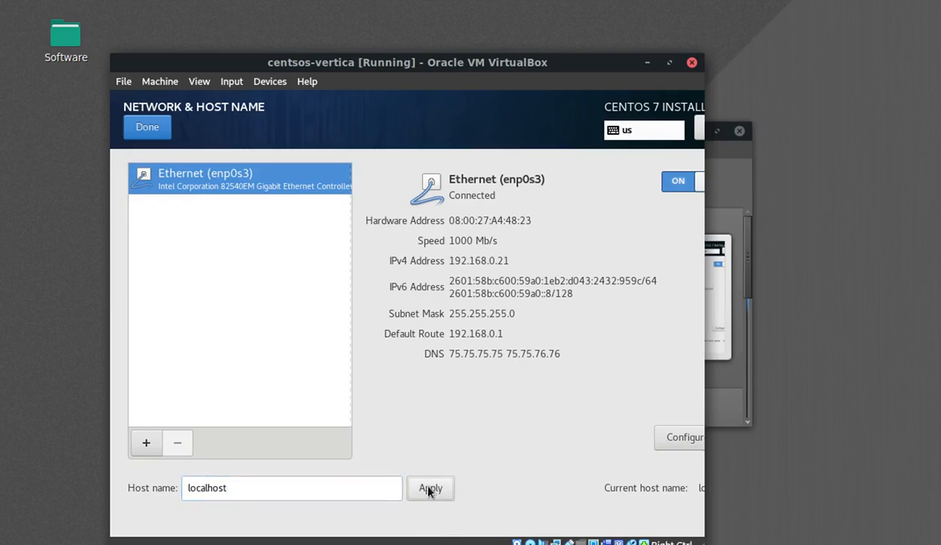
left_click(148, 135)
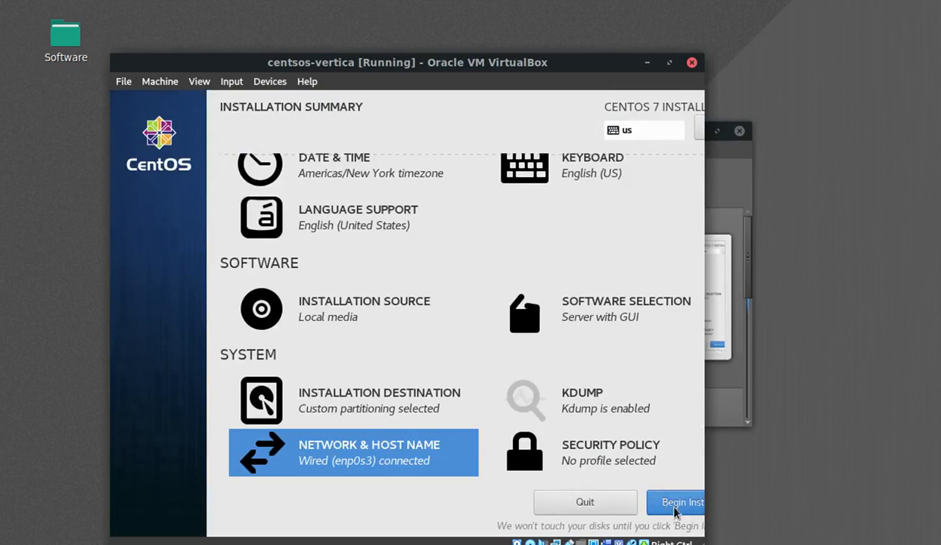
left_click(674, 502)
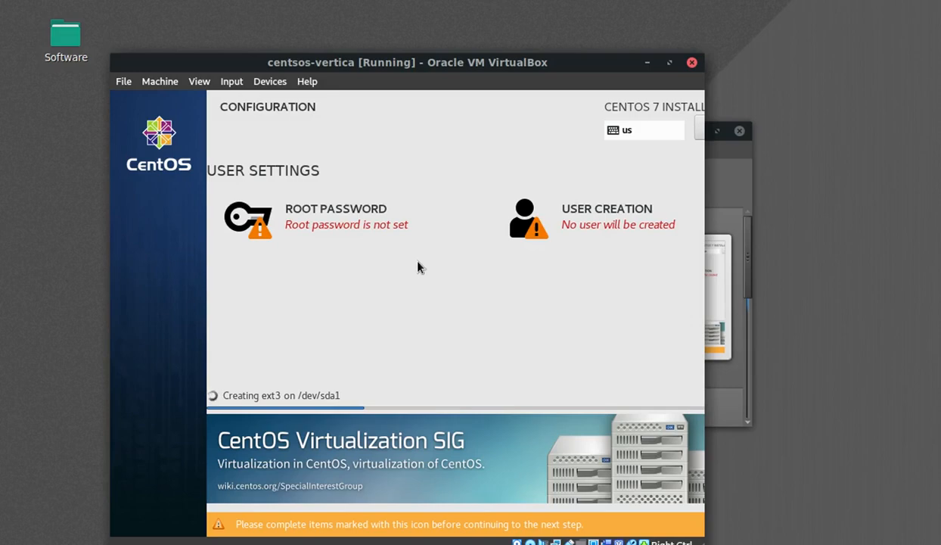
- Enter and confirm the root password, accepting the weak-password warning
left_click(355, 218)
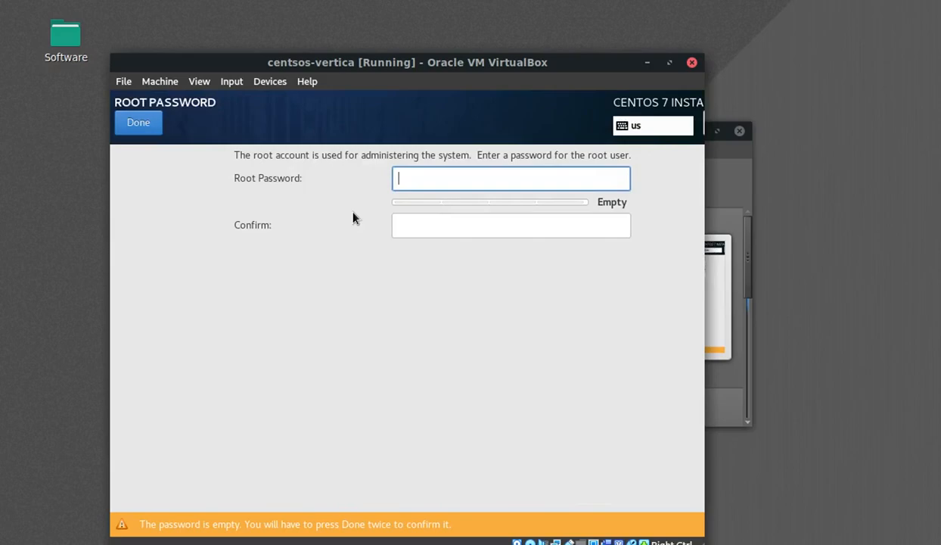
type("•••••")
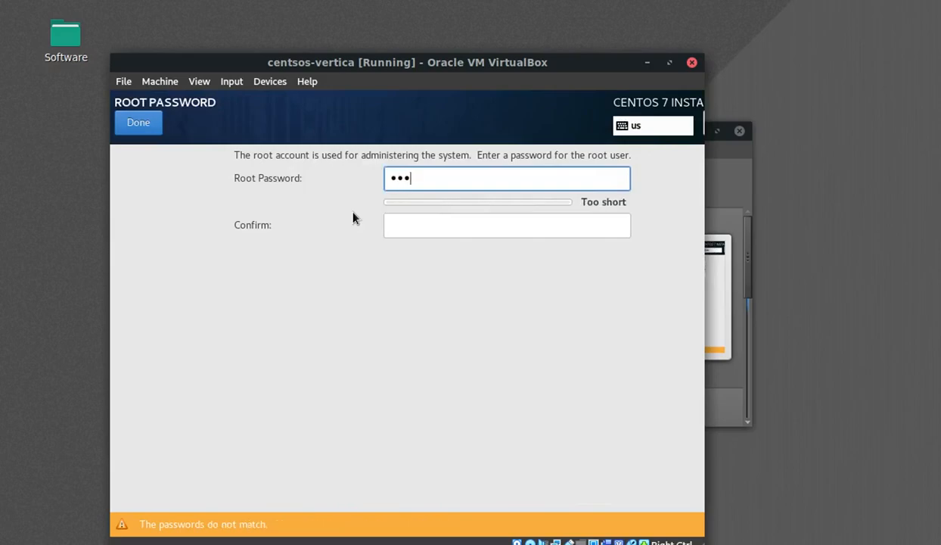
type("•••")
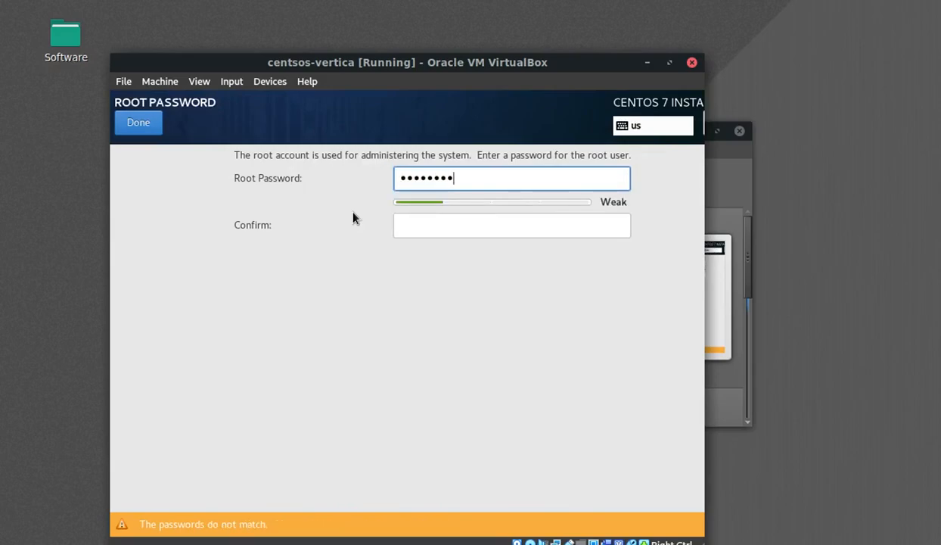
key("Tab")
type("••••••••")
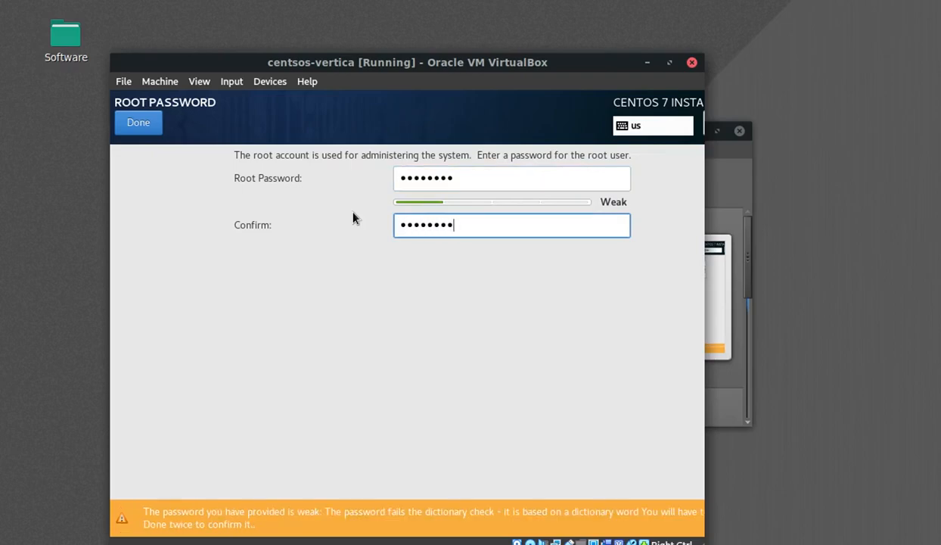
left_click(141, 129)
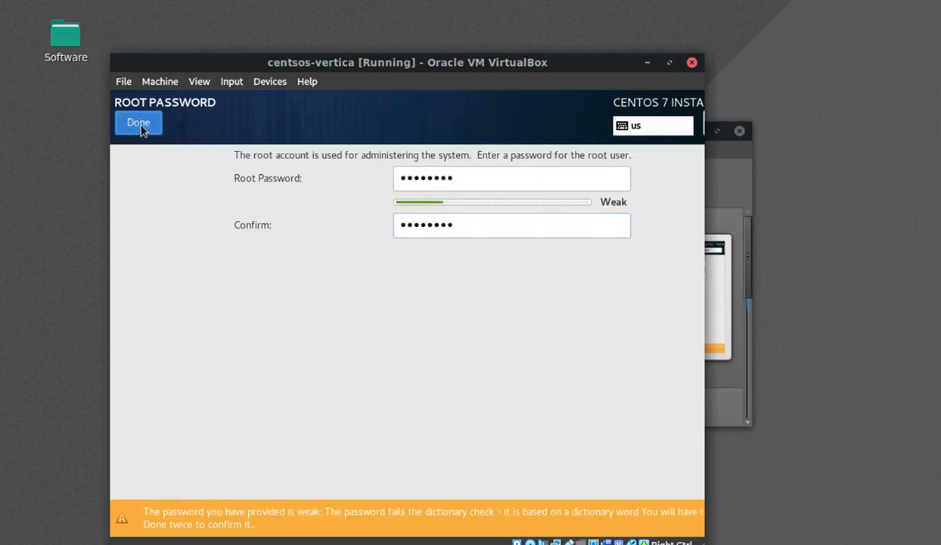
left_click(142, 128)
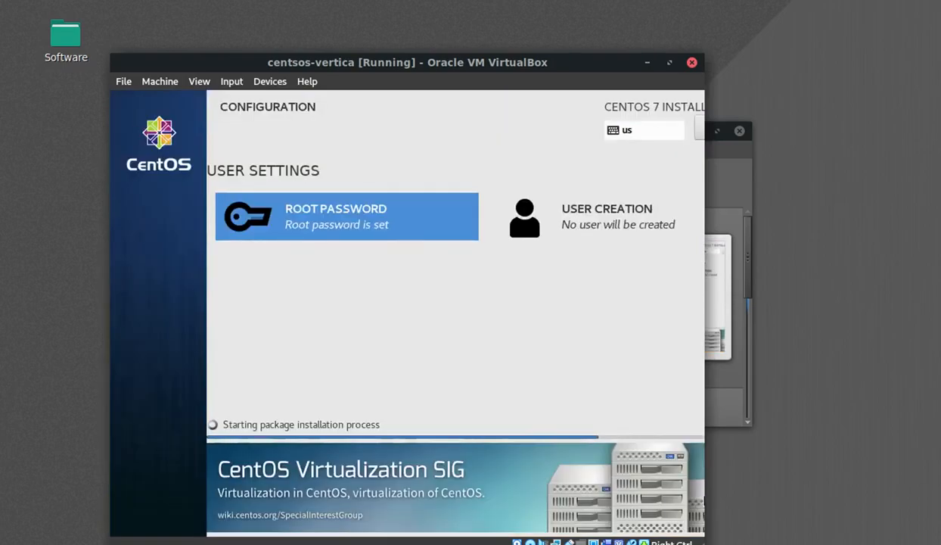
- Create user dbadmin with a confirmed password, accepting the weak-password warning
left_click(586, 225)
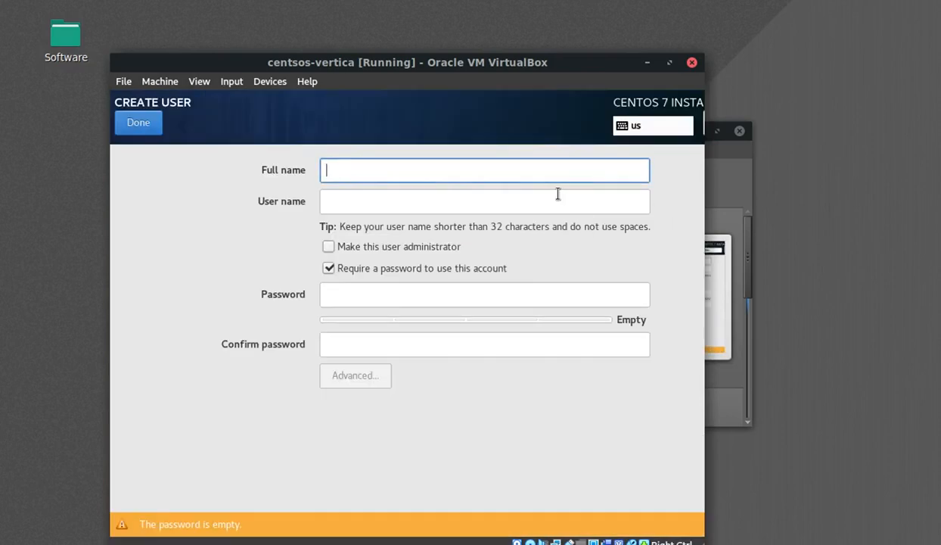
type("dbadmin")
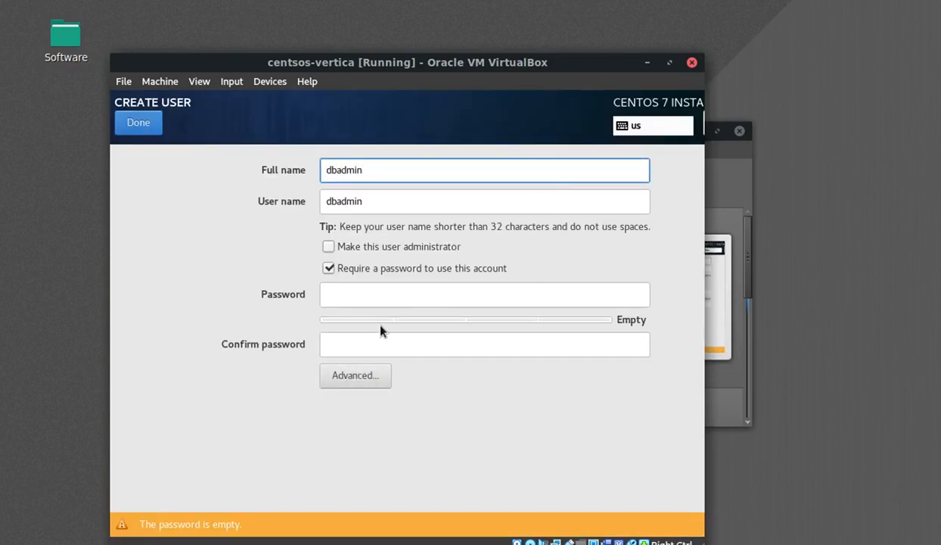
left_click(381, 287)
type("dbadmin")
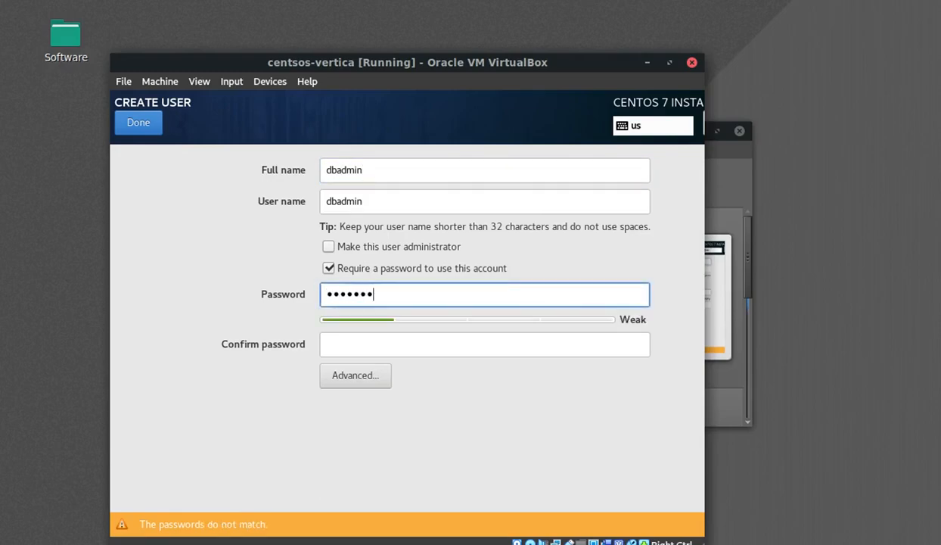
key("Tab")
type("dba")
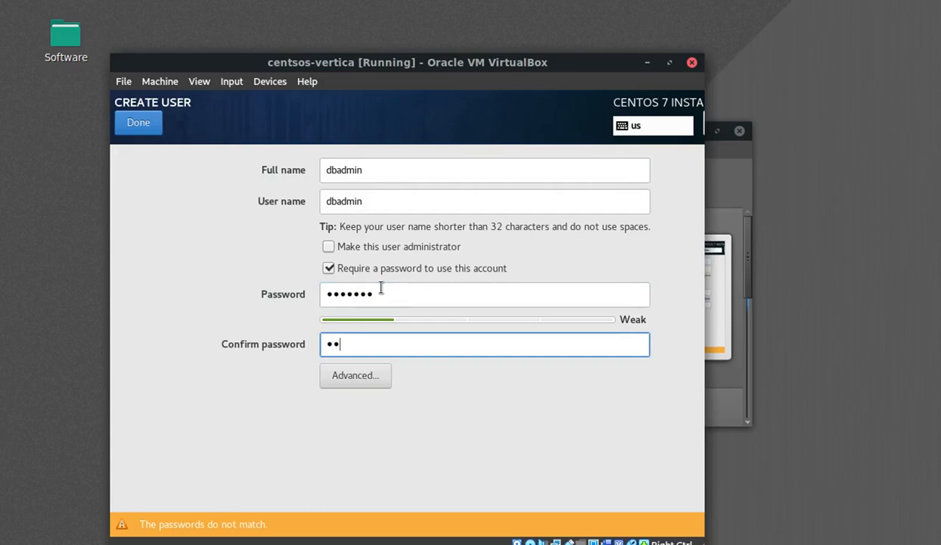
type("dmin")
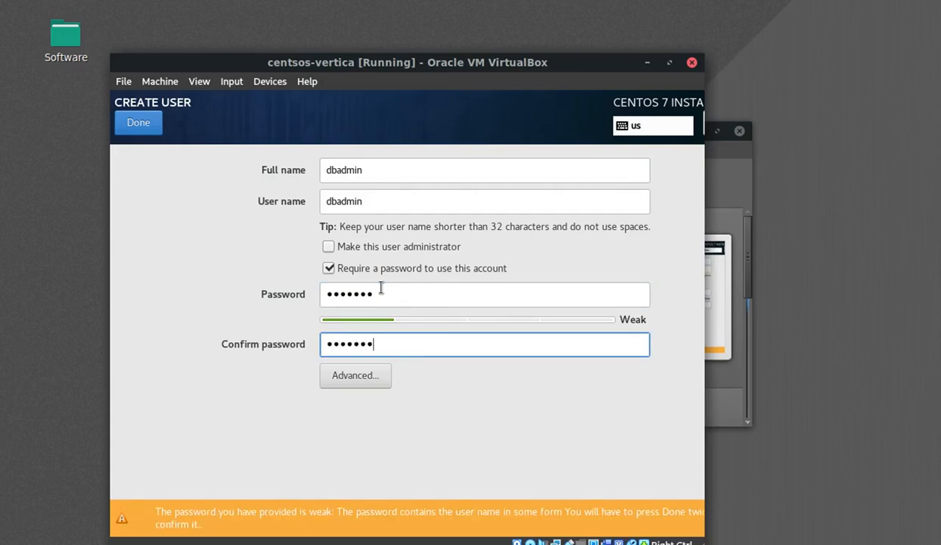
left_click(139, 128)
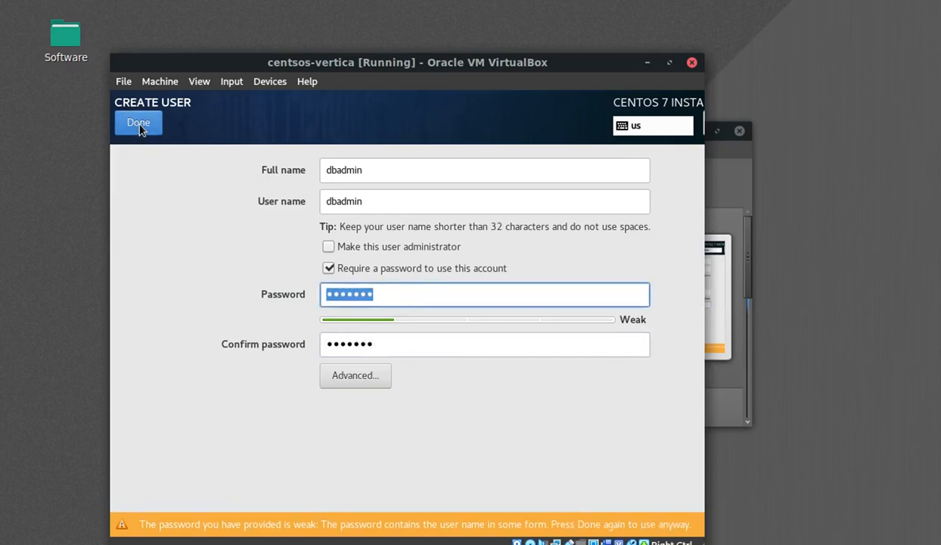
left_click(140, 129)
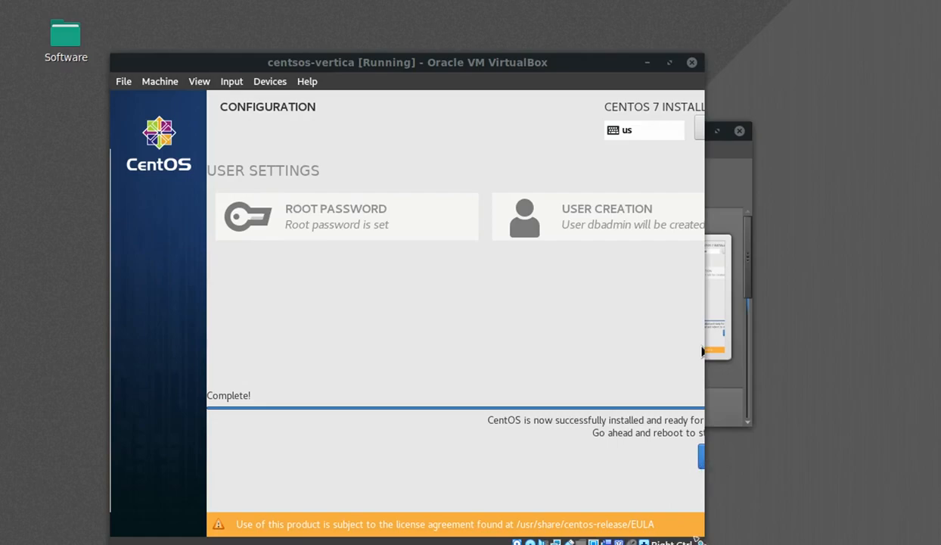
- Widen the virtual machine window after the installation completes
left_click_drag(698, 539, 789, 531)
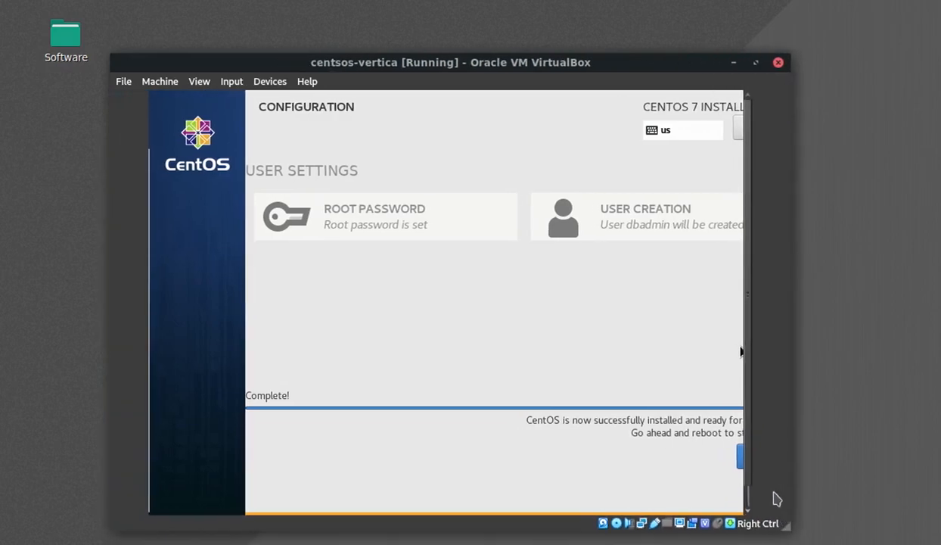
- Reboot the VM into the new CentOS system, letting it capture mouse and keyboard
left_click(742, 470)
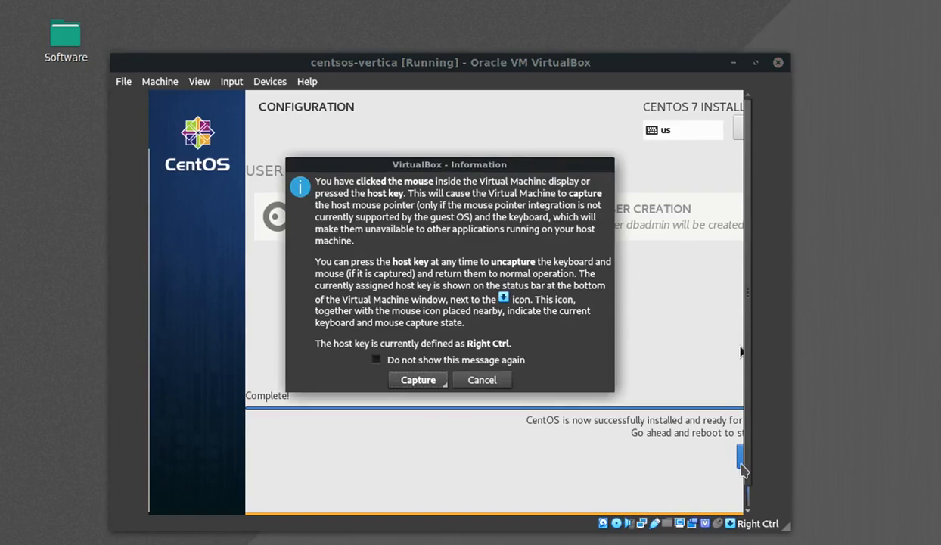
left_click(417, 381)
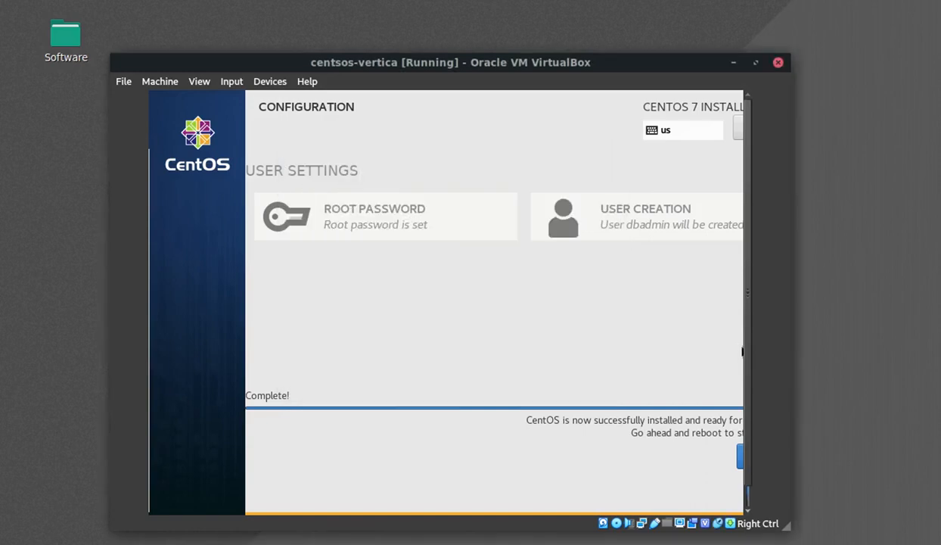
left_click(741, 465)
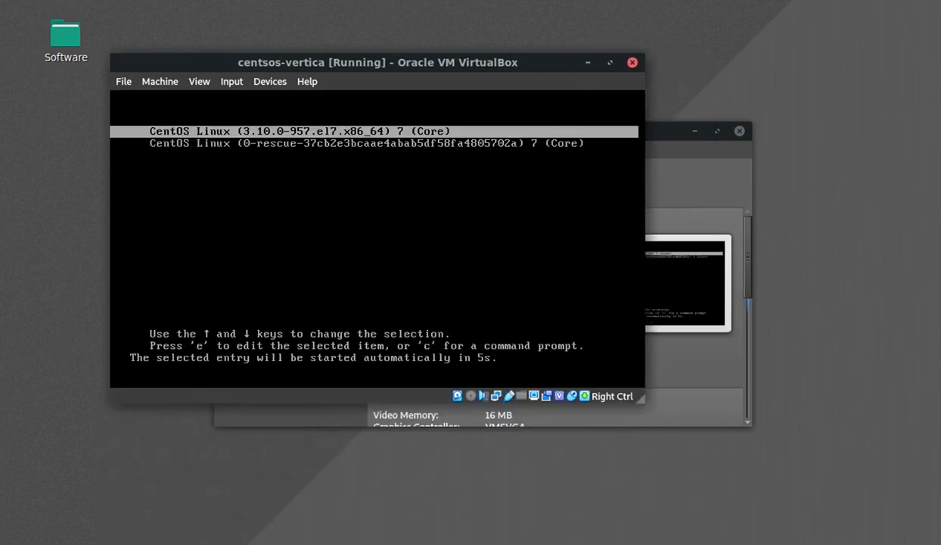
- Stop the GRUB countdown and boot the standard CentOS Linux 3.10.0-957 kernel entry
key("Down")
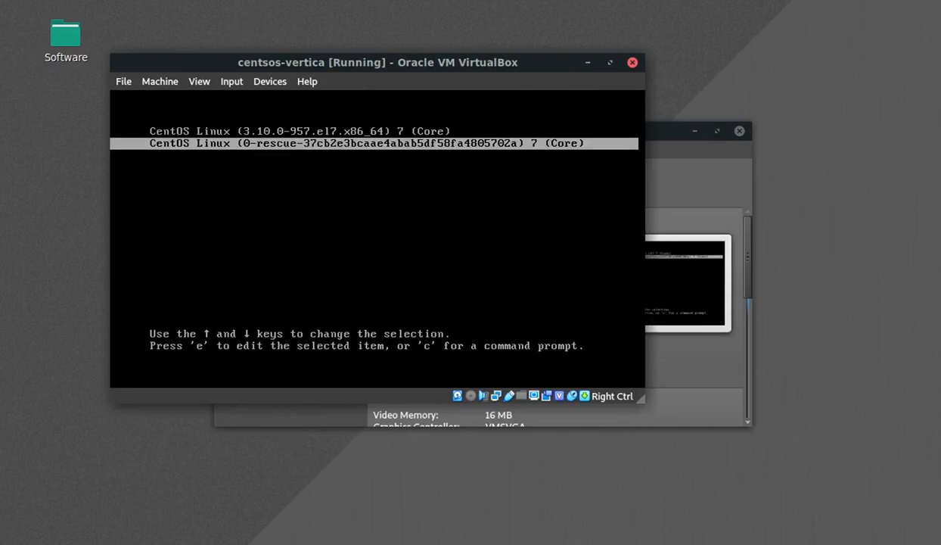
key("Up")
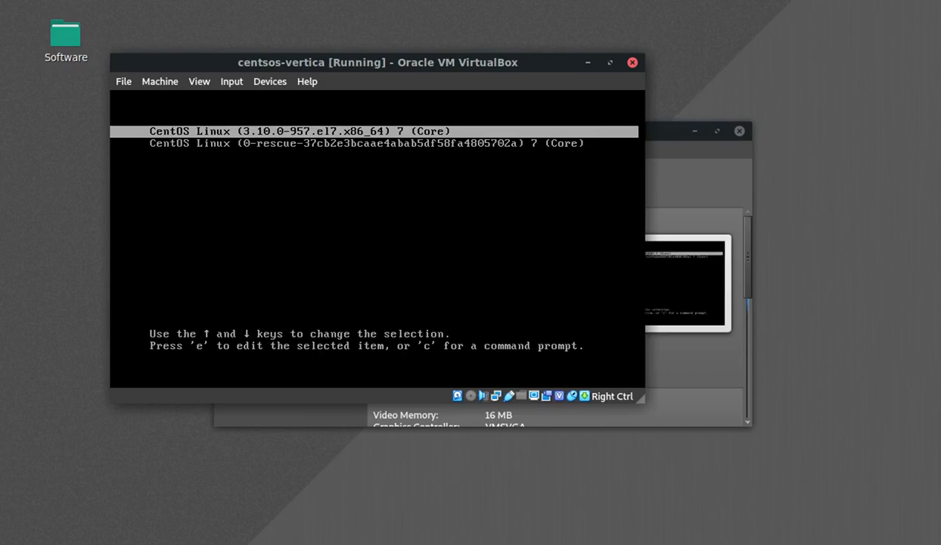
key("Return")
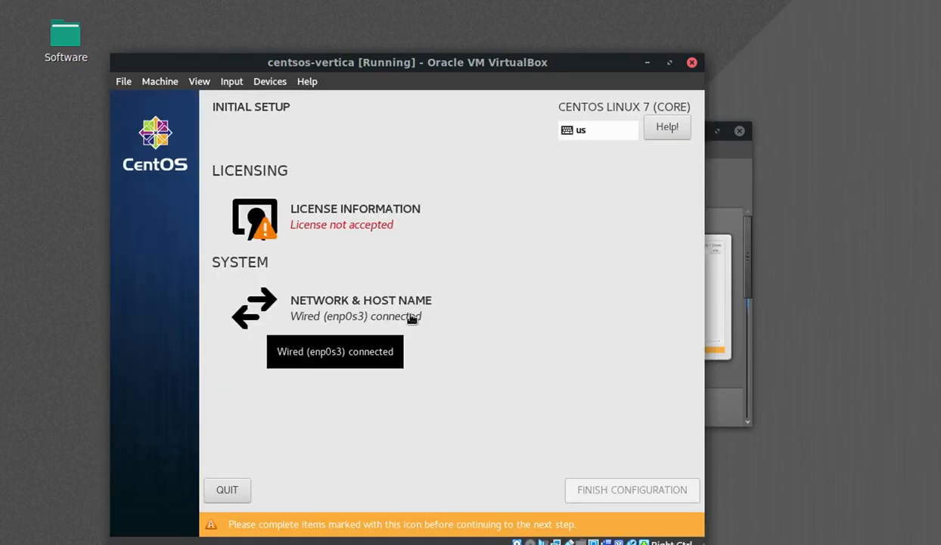
- Check the network settings, accept the licence agreement, and finish the initial configuration
left_click(412, 318)
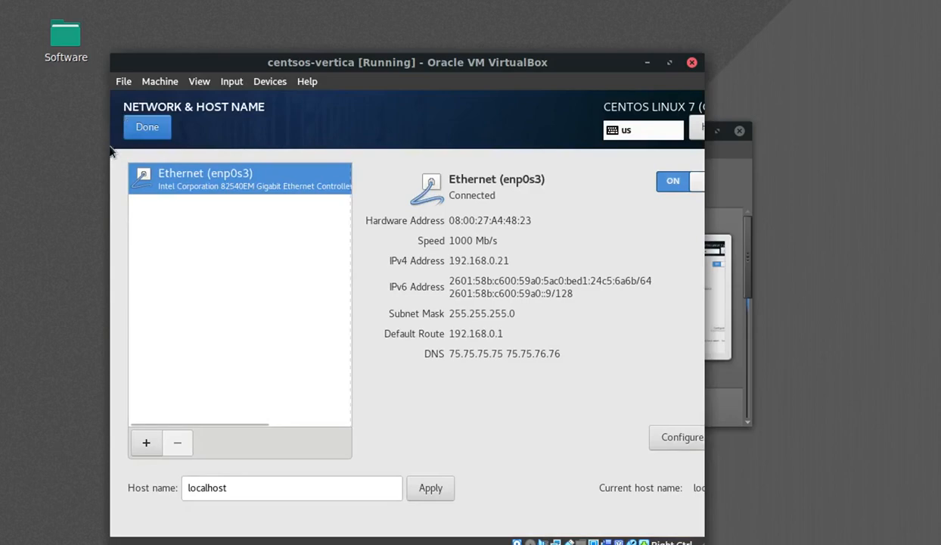
left_click(145, 129)
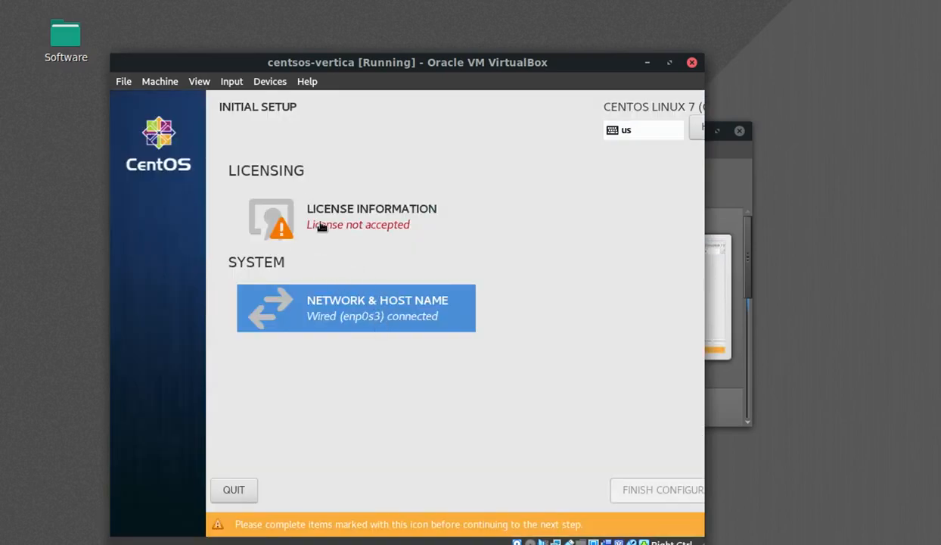
left_click(312, 219)
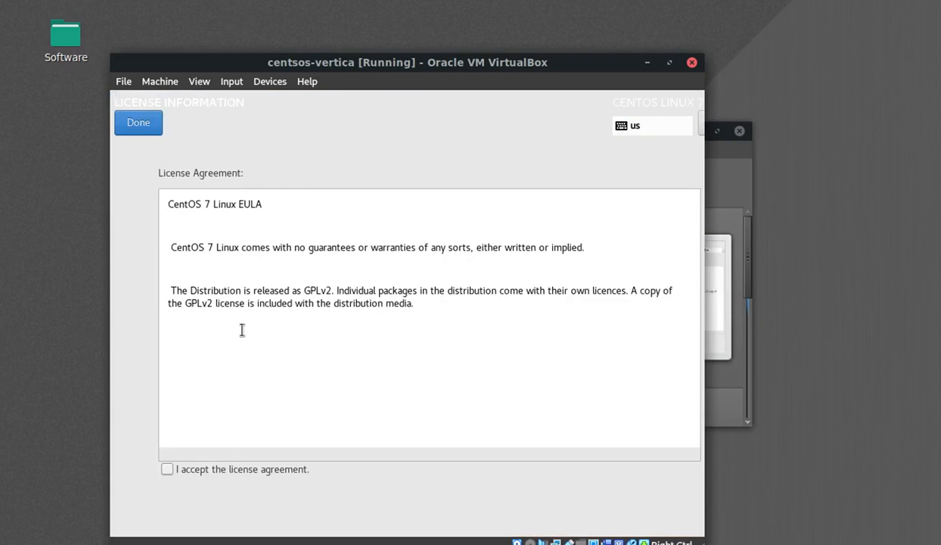
left_click(166, 470)
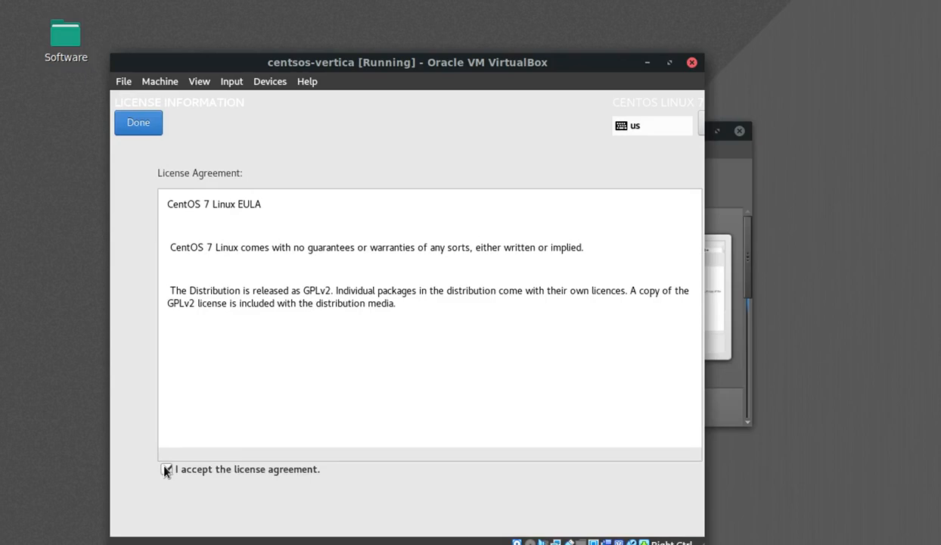
left_click(133, 124)
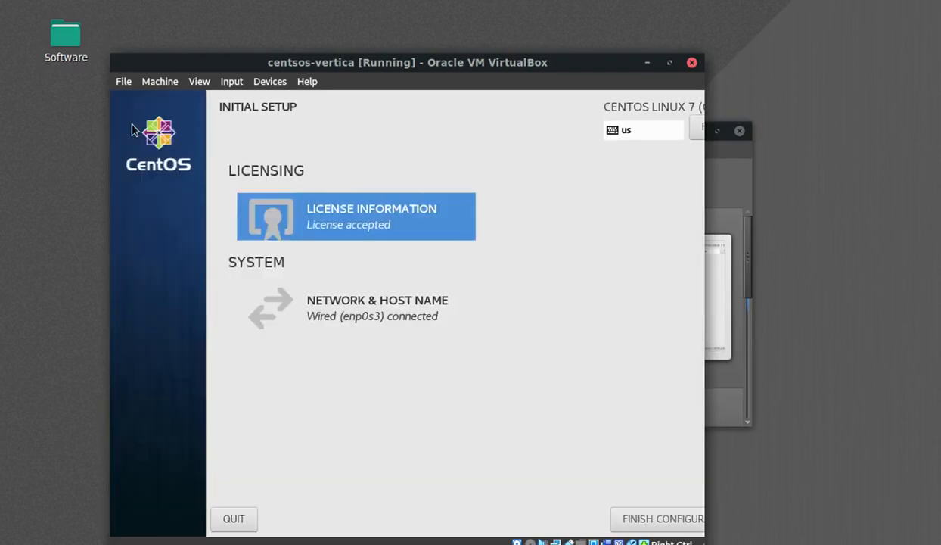
left_click(628, 519)
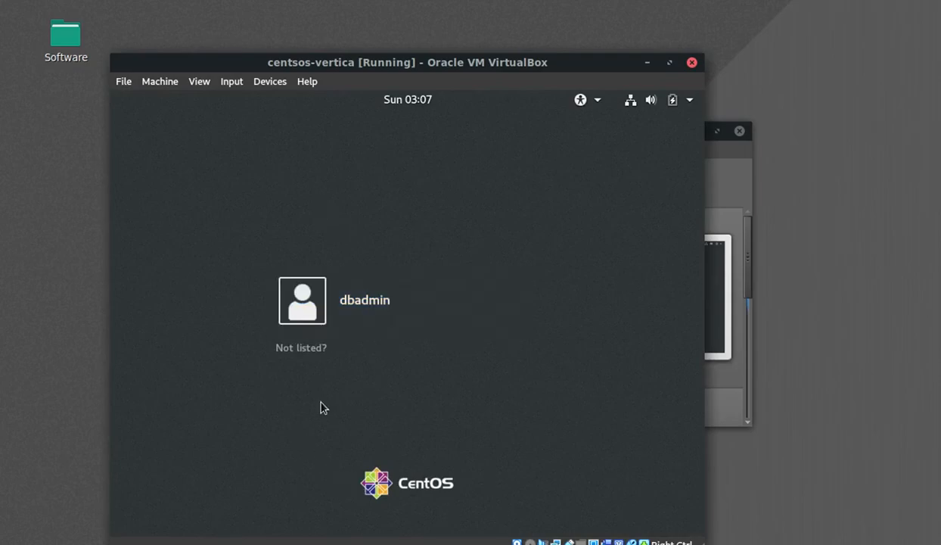
- Sign in as dbadmin by entering the account password
left_click(303, 315)
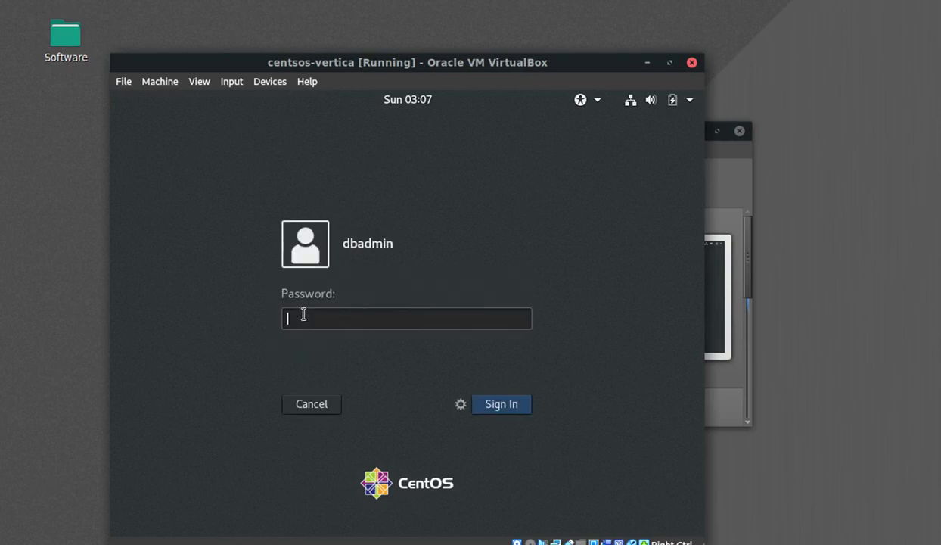
type("••••••••")
left_click(510, 409)
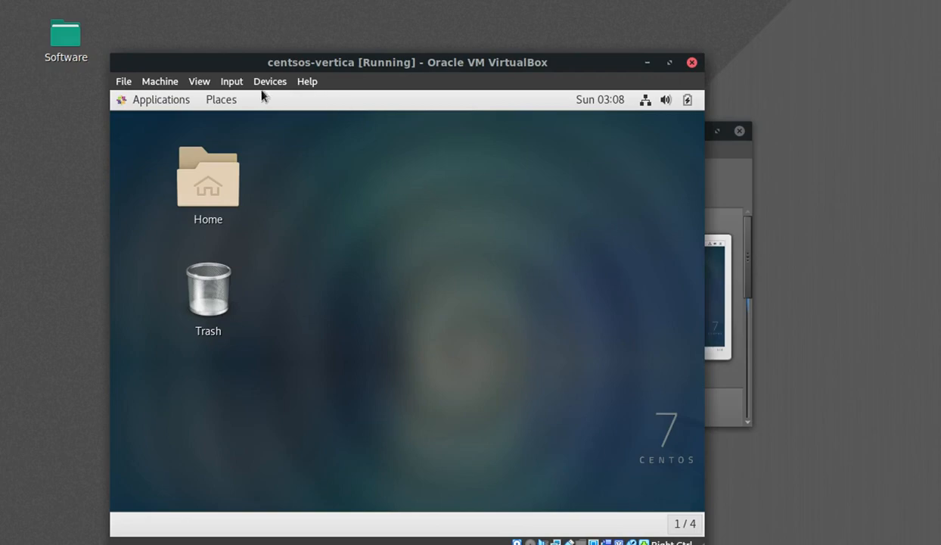
- Open the Applications menu on the newly loaded dbadmin CentOS desktop
left_click(141, 101)
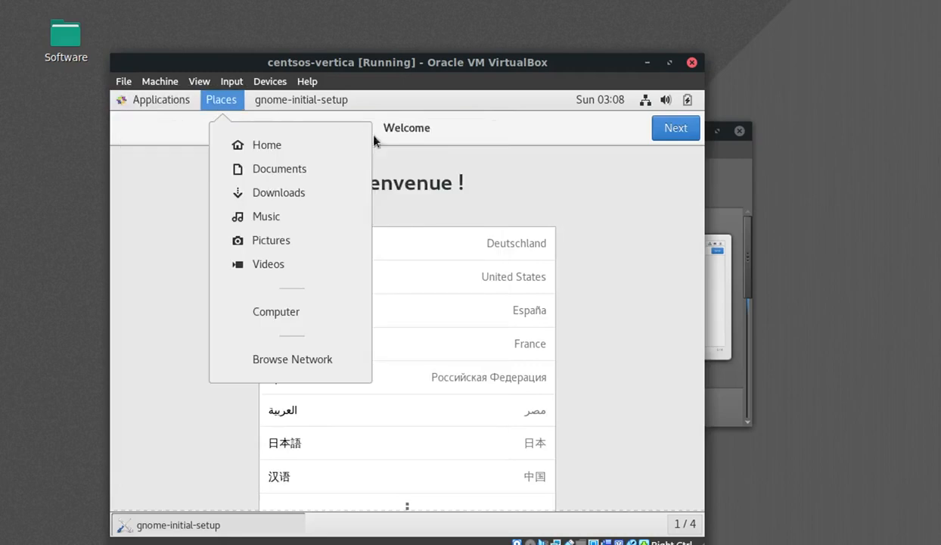
- Complete initial setup: English, English (US) layout, location services on, no online accounts, then start CentOS
left_click(609, 220)
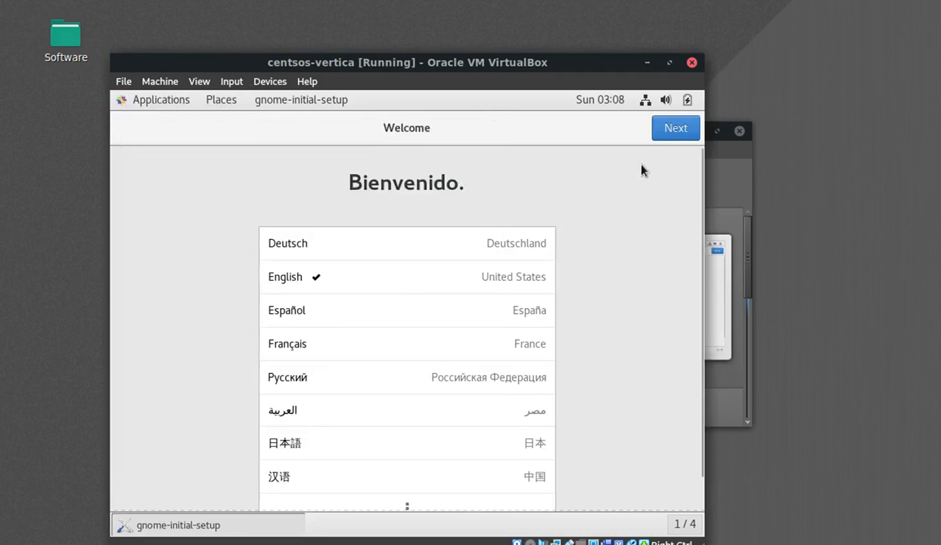
left_click(673, 130)
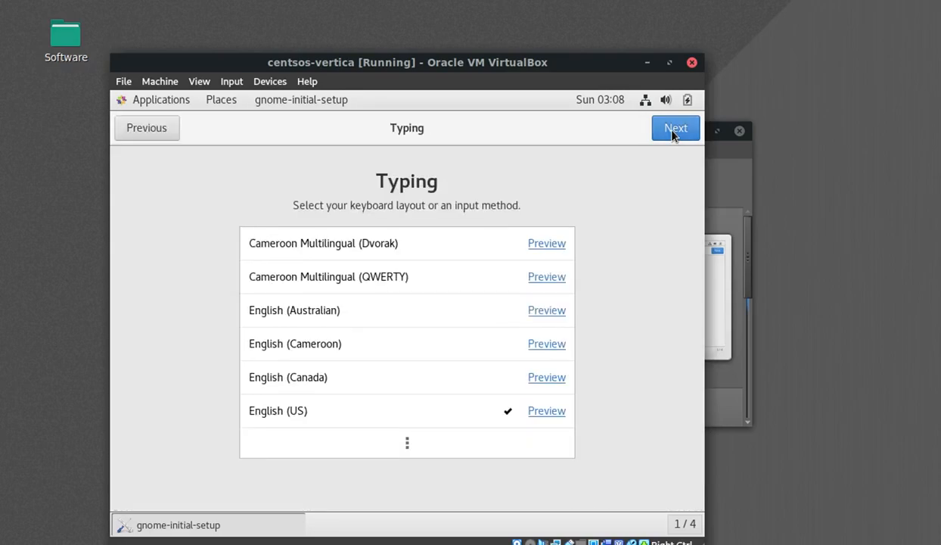
left_click(673, 130)
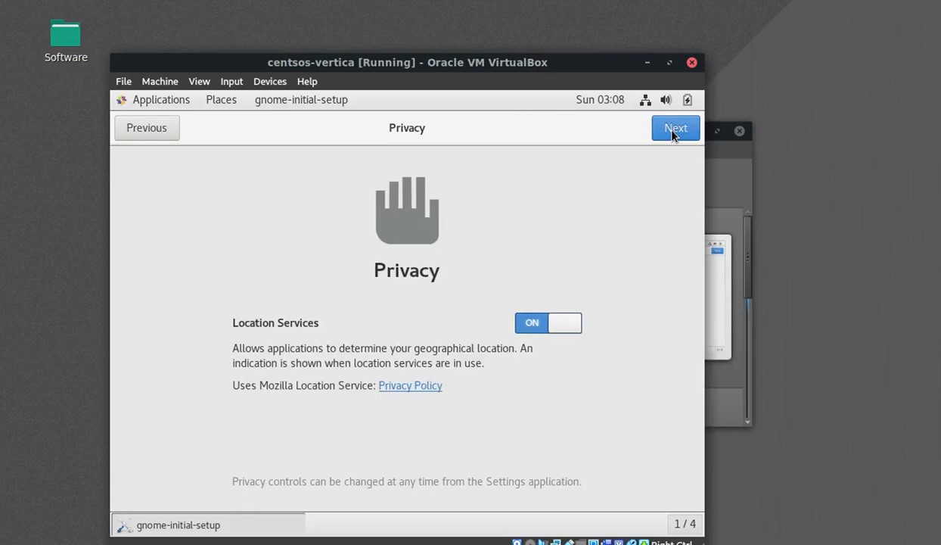
left_click(673, 130)
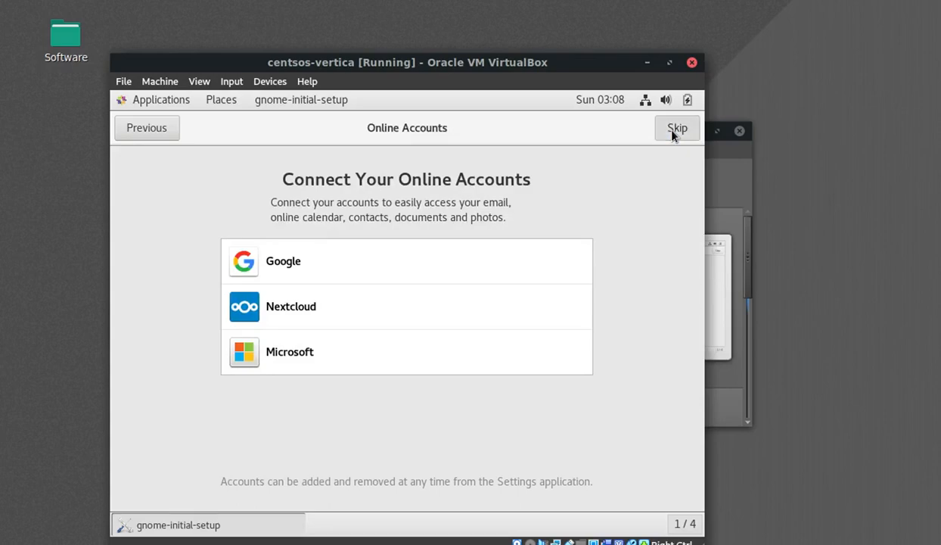
left_click(676, 128)
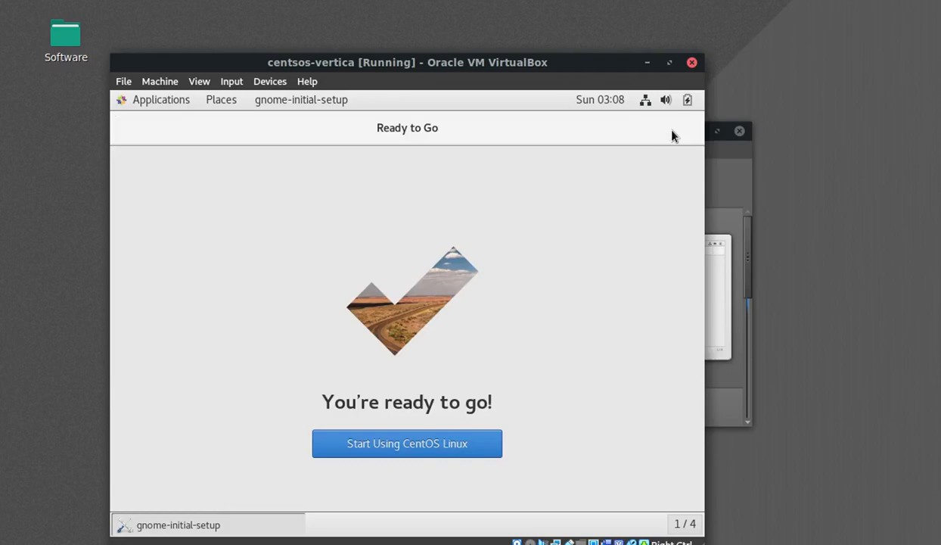
left_click(422, 444)
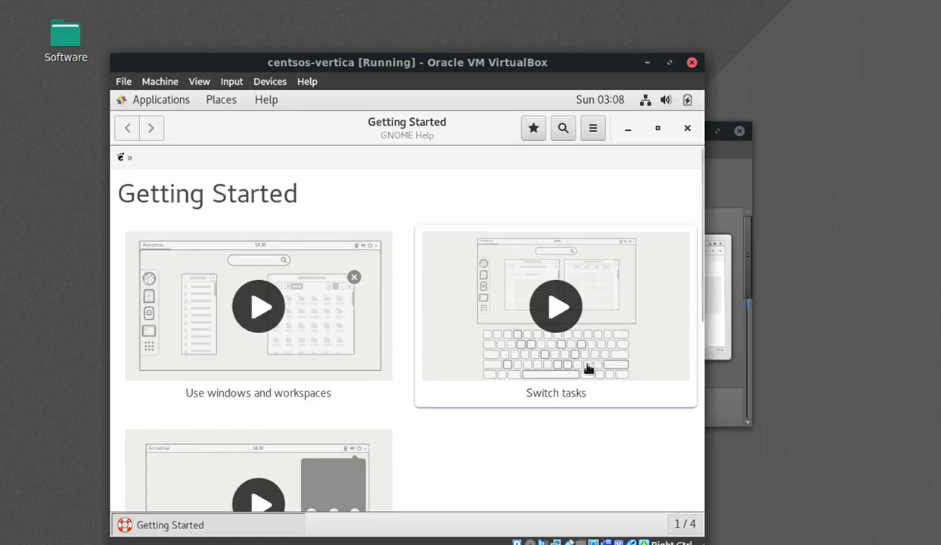
- Close the GNOME Help Getting Started window to reveal the plain desktop
left_click(687, 132)
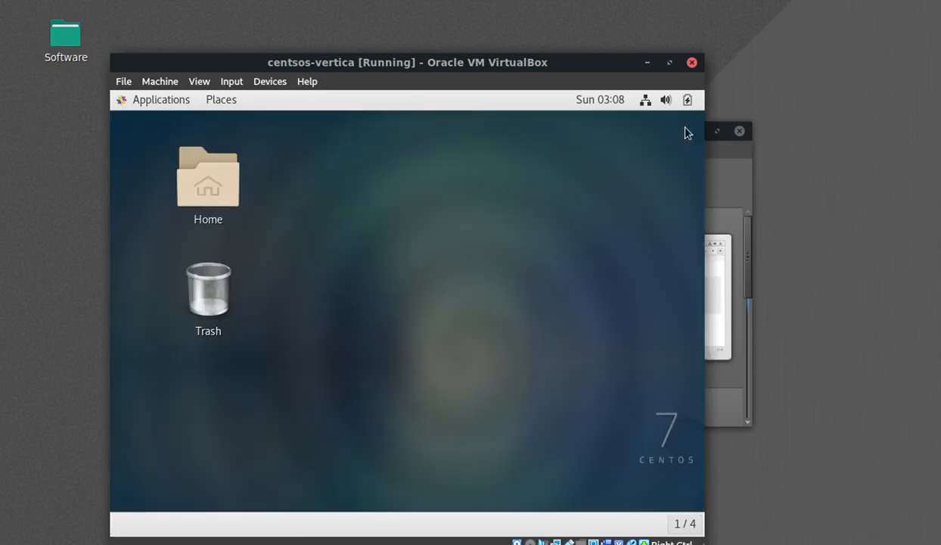